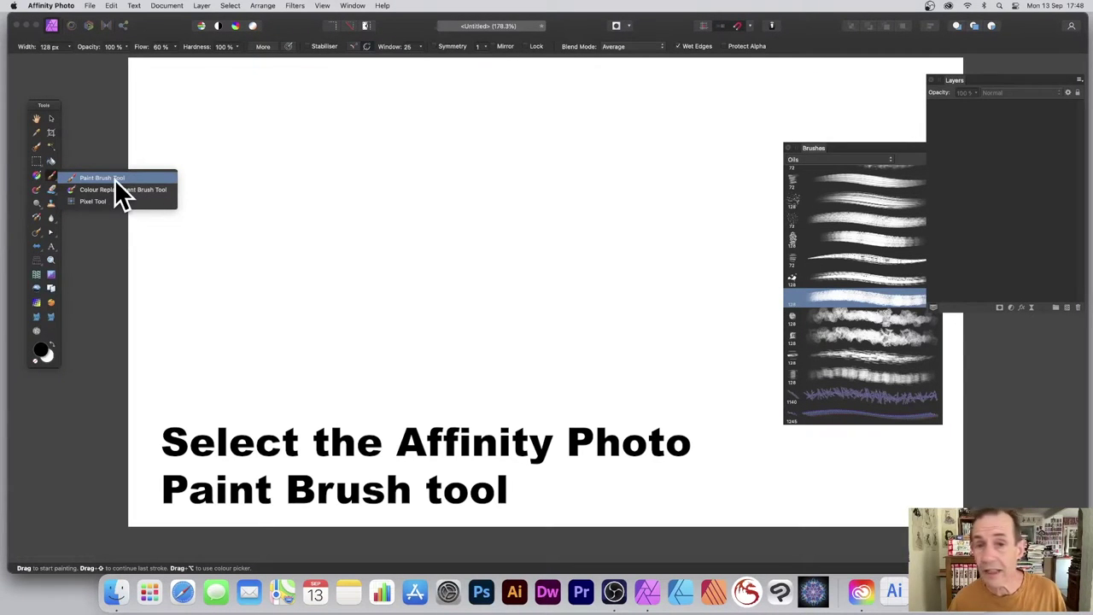
# Paint one dark grey Oils-brush stroke across the blank canvas with the Paint Brush Tool.
pyautogui.click(115, 179)
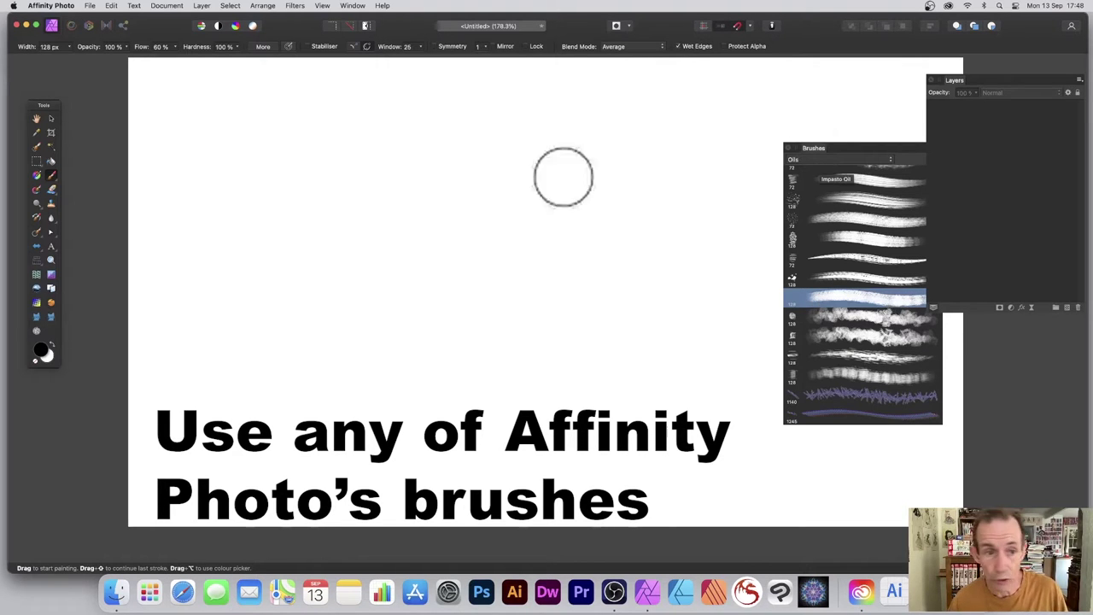
pyautogui.moveTo(229, 161)
pyautogui.mouseDown()
pyautogui.moveTo(304, 188)
pyautogui.moveTo(467, 210)
pyautogui.moveTo(736, 294)
pyautogui.mouseUp()
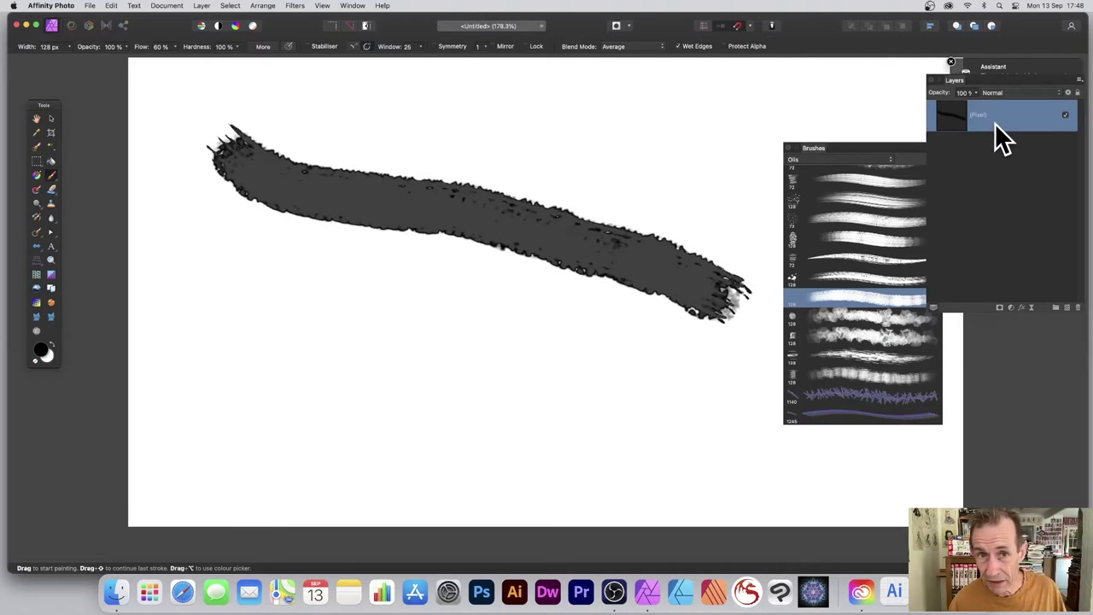
# Make a Selection From Layer of the stroke and set the paint colour to red FF2C2C.
pyautogui.click(230, 6)
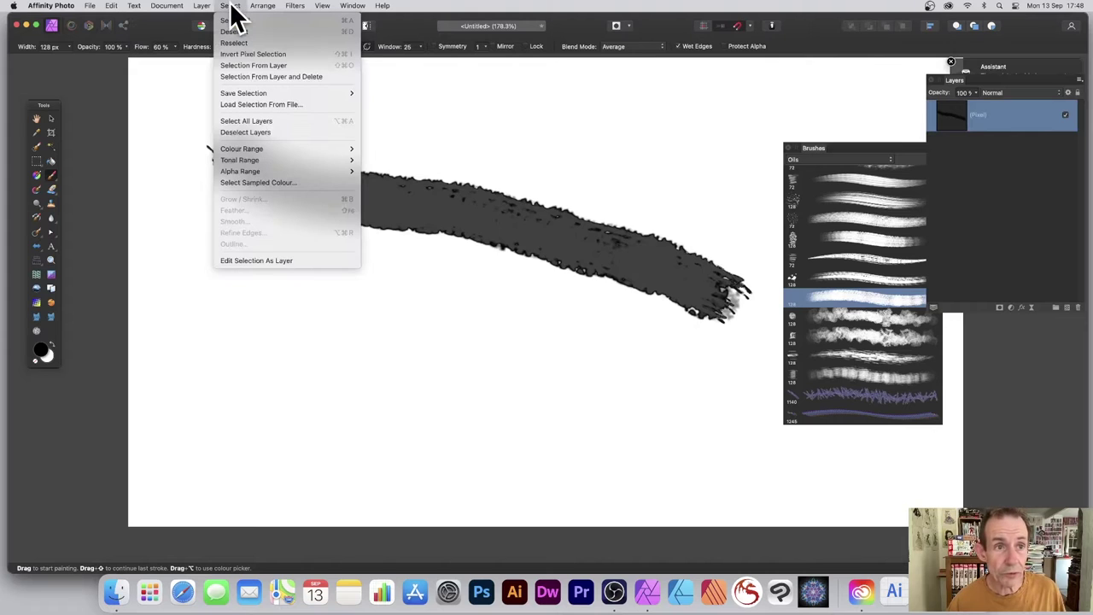
pyautogui.click(271, 65)
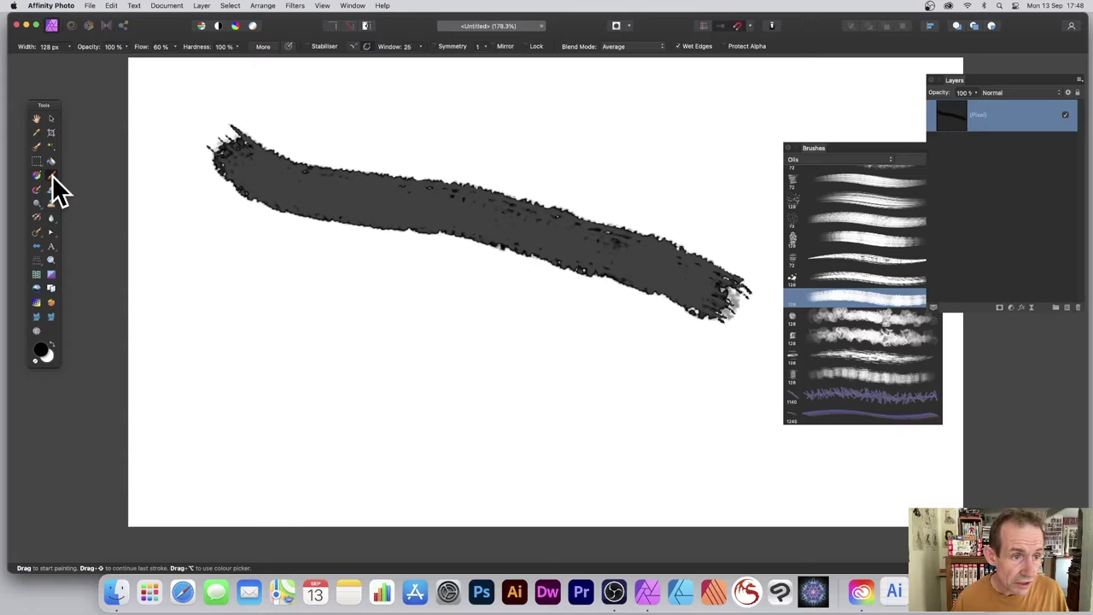
pyautogui.click(41, 350)
pyautogui.moveTo(552, 390); pyautogui.dragTo(500, 371)
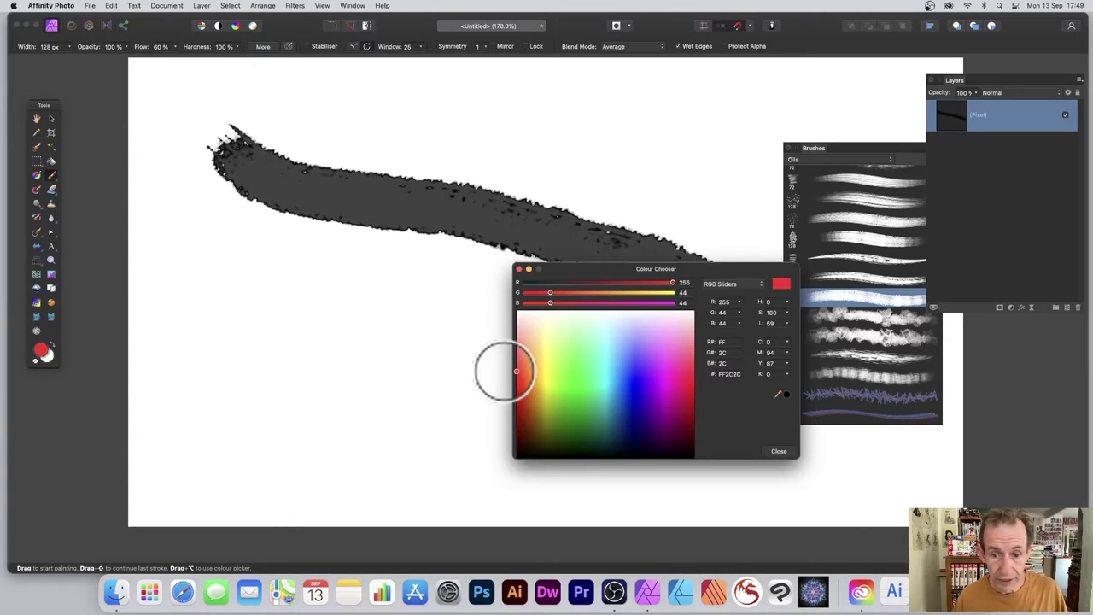
pyautogui.click(778, 451)
# Paint red along the top, right side and dark middle of the grey stroke.
pyautogui.moveTo(247, 142); pyautogui.dragTo(371, 164)
pyautogui.moveTo(470, 180); pyautogui.dragTo(553, 202)
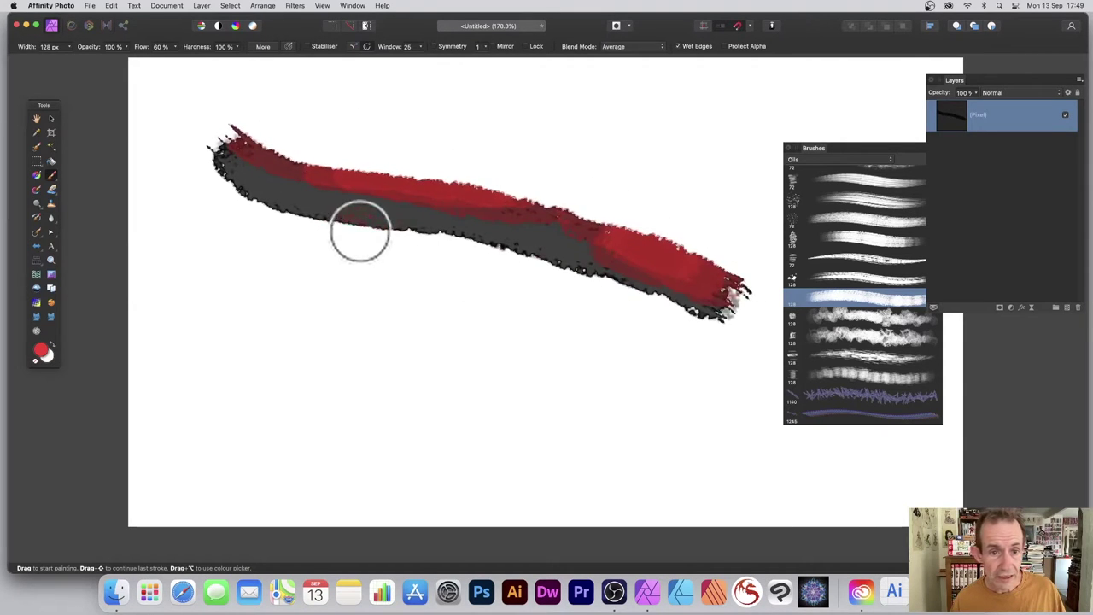
pyautogui.moveTo(350, 232); pyautogui.dragTo(546, 217)
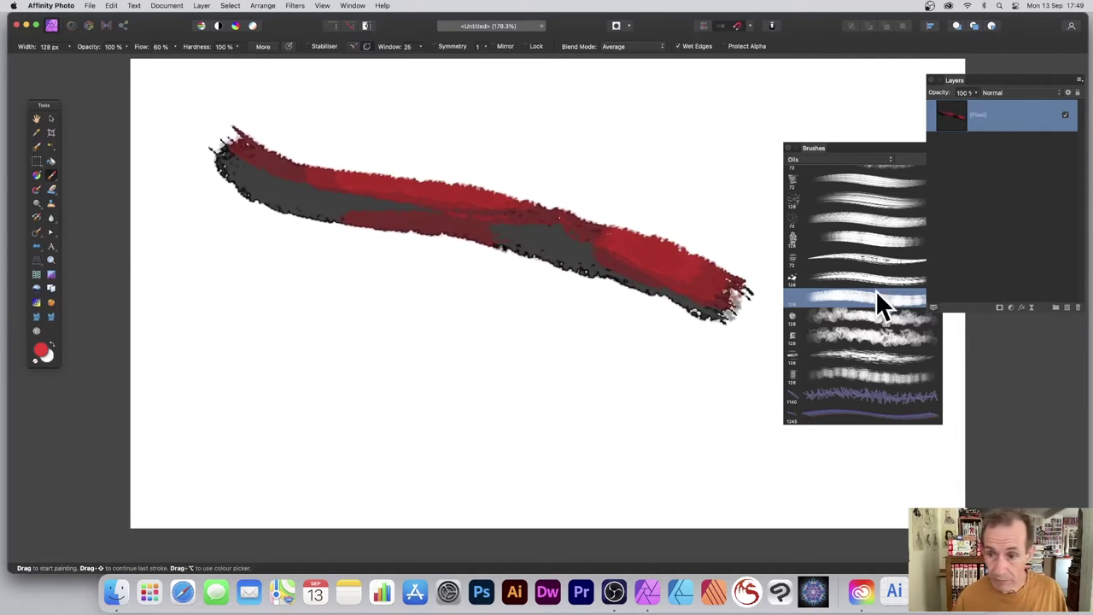
# Switch to another Oils brush and dab bright green 55FF20 along the stroke.
pyautogui.click(857, 273)
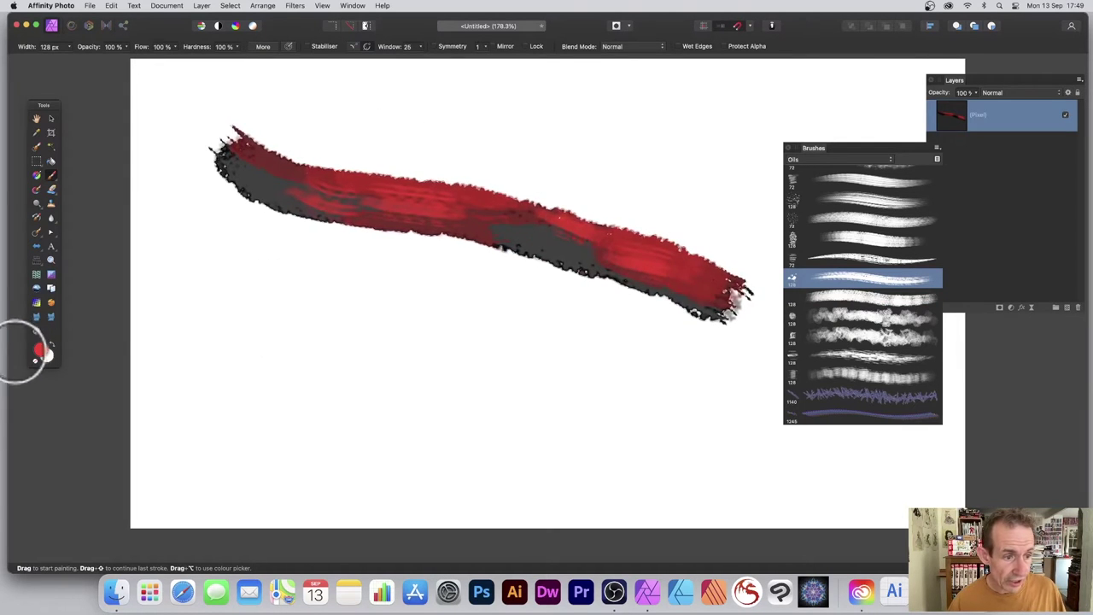
pyautogui.doubleClick(40, 349)
pyautogui.click(572, 371)
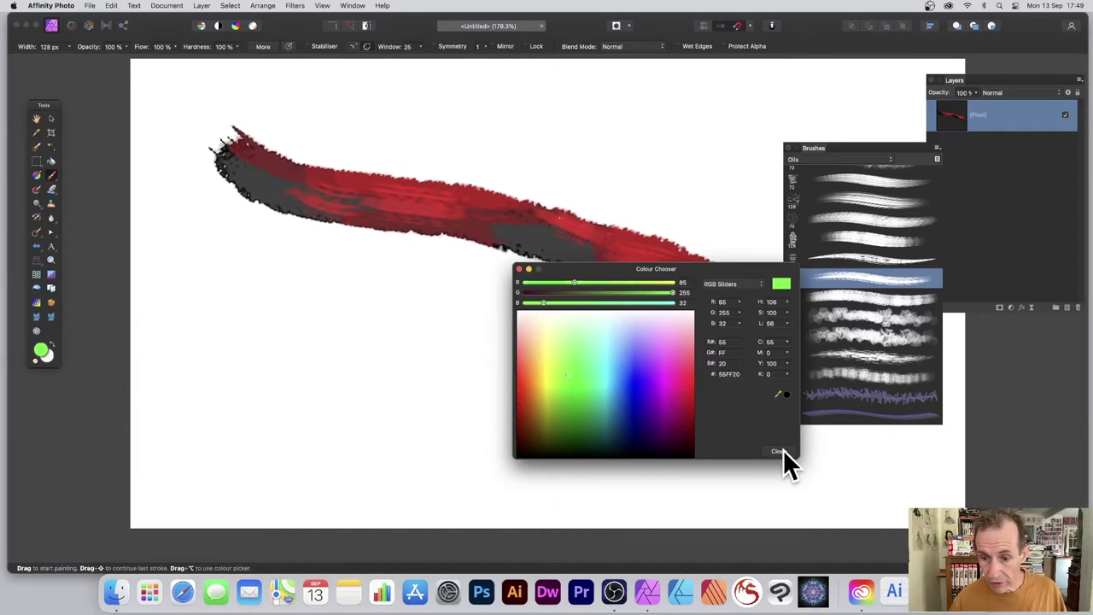
pyautogui.click(779, 451)
pyautogui.moveTo(504, 212)
pyautogui.mouseDown()
pyautogui.moveTo(752, 292)
pyautogui.moveTo(362, 231)
pyautogui.moveTo(255, 171)
pyautogui.moveTo(485, 196)
pyautogui.moveTo(561, 220)
pyautogui.moveTo(597, 214)
pyautogui.mouseUp()
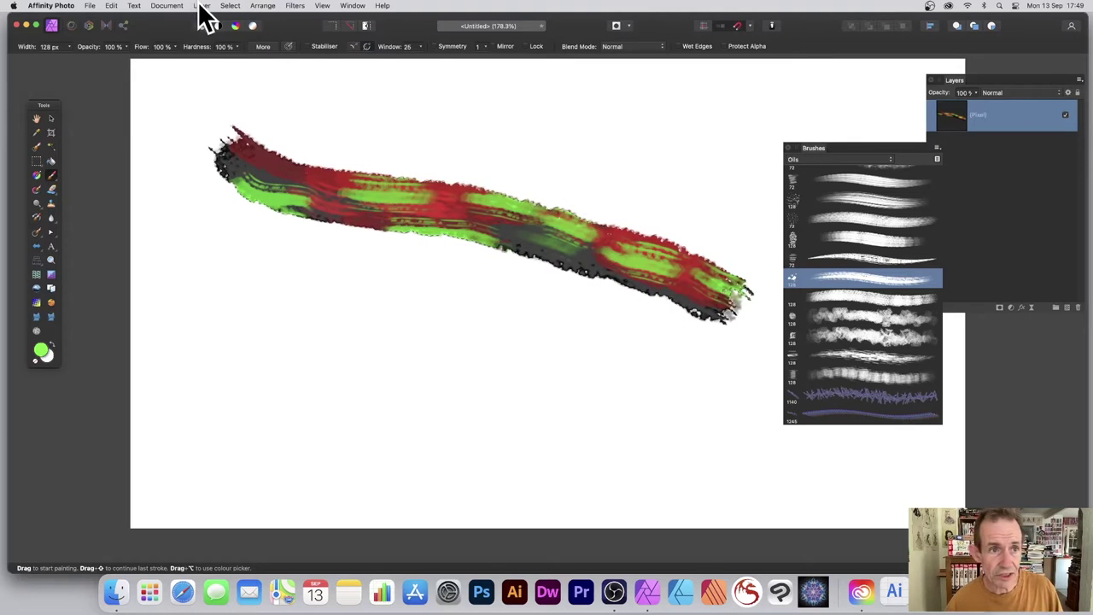
# Copy the painted stroke and Paste Inside its own layer, then check the parent and child rows.
pyautogui.click(113, 7)
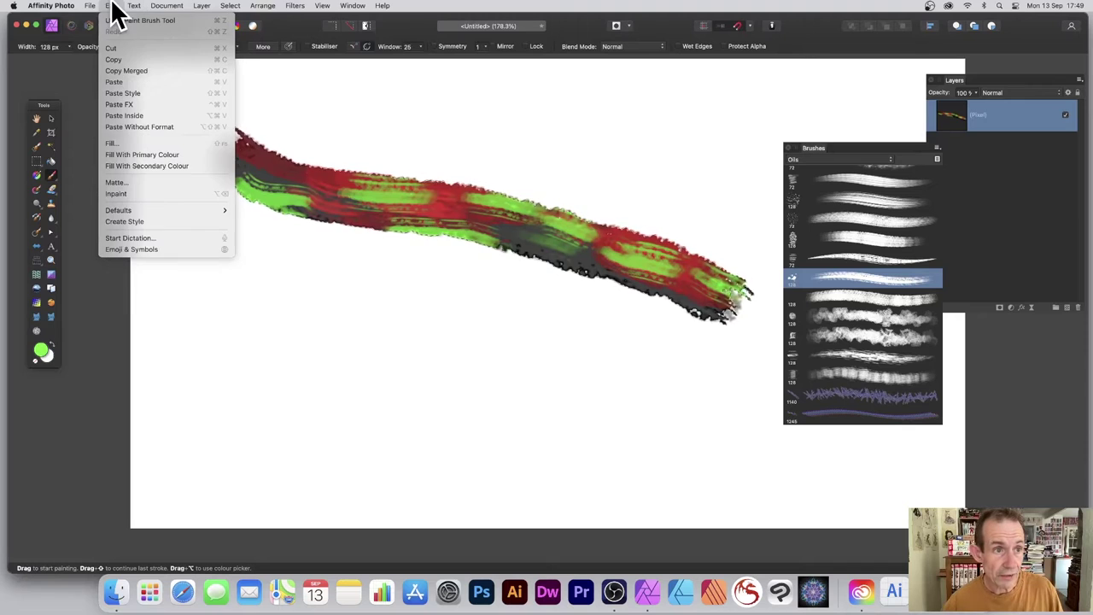
pyautogui.click(119, 60)
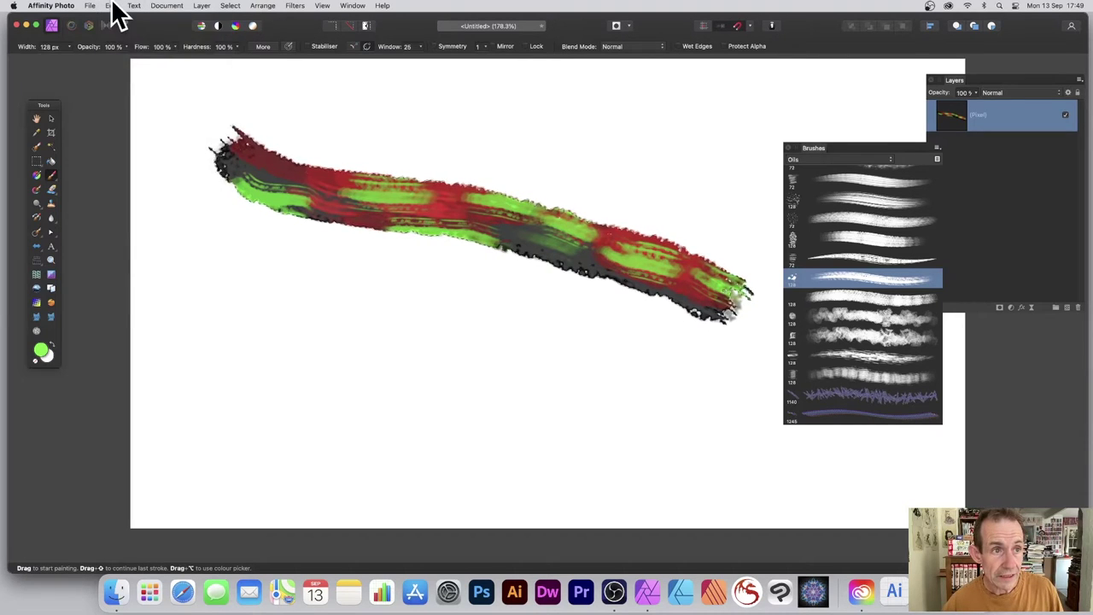
pyautogui.click(112, 6)
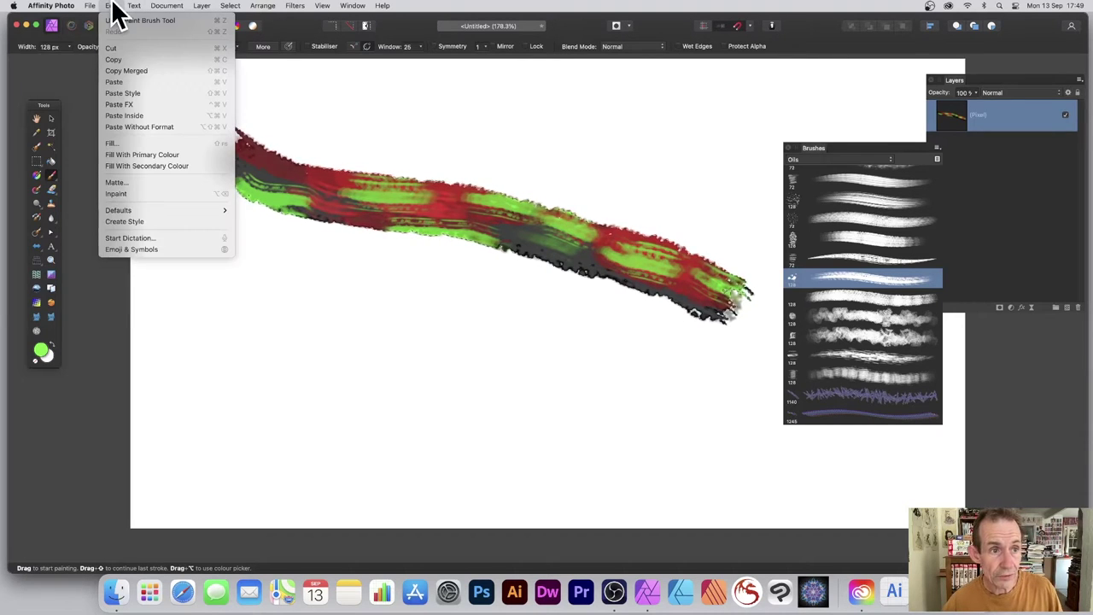
pyautogui.click(145, 116)
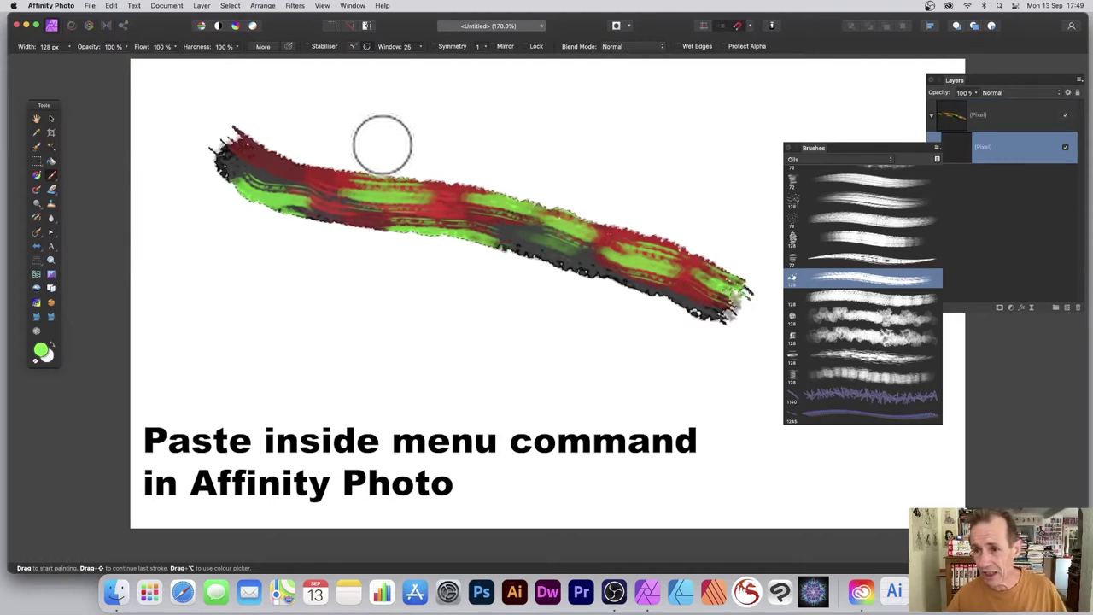
pyautogui.click(977, 122)
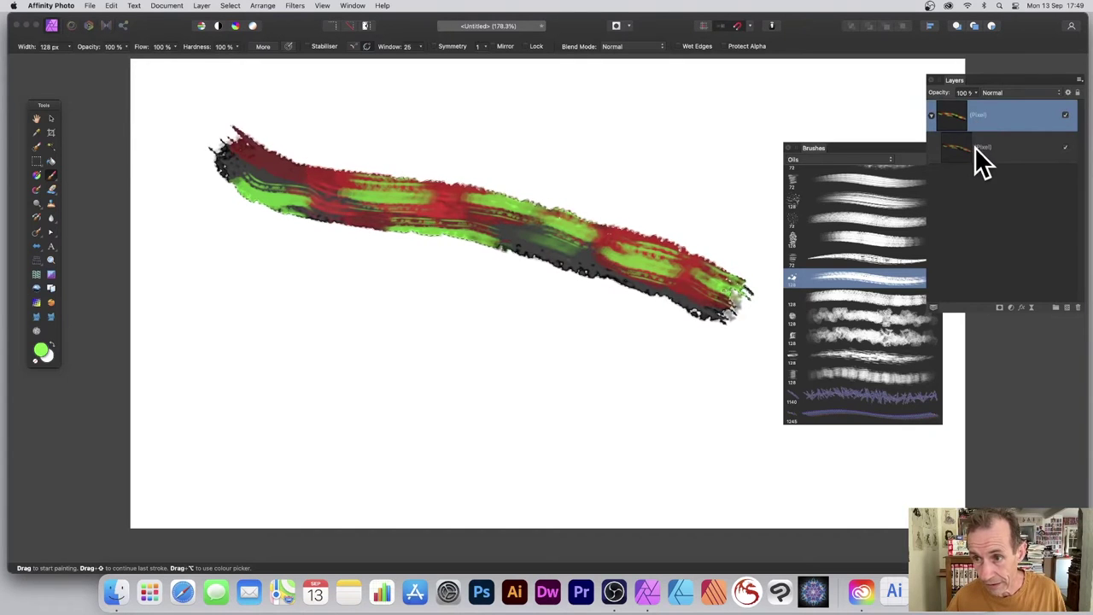
pyautogui.click(976, 150)
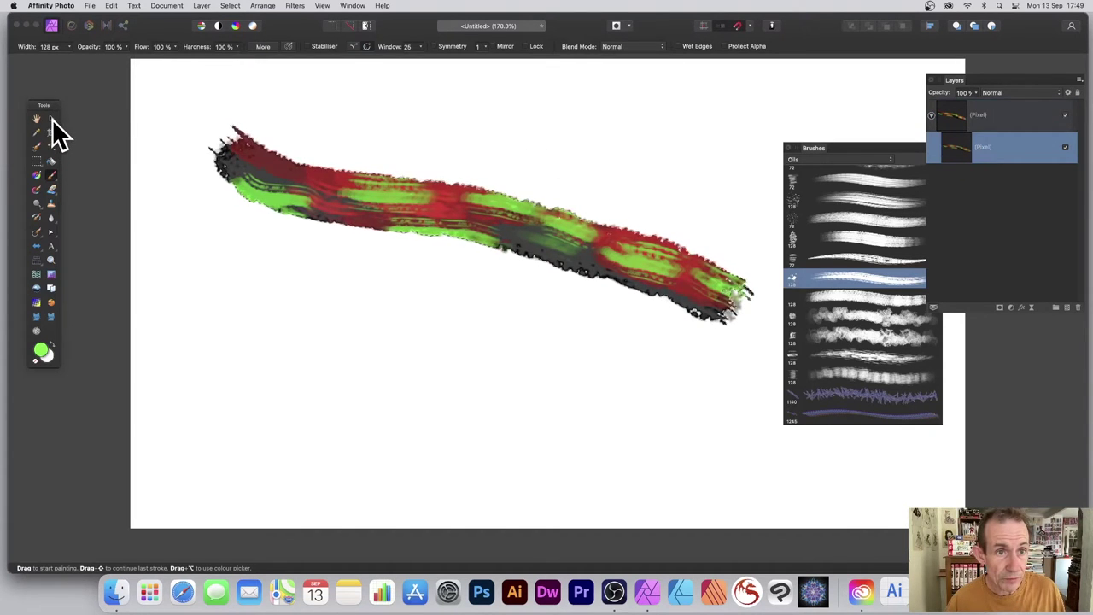
pyautogui.click(231, 5)
pyautogui.click(238, 31)
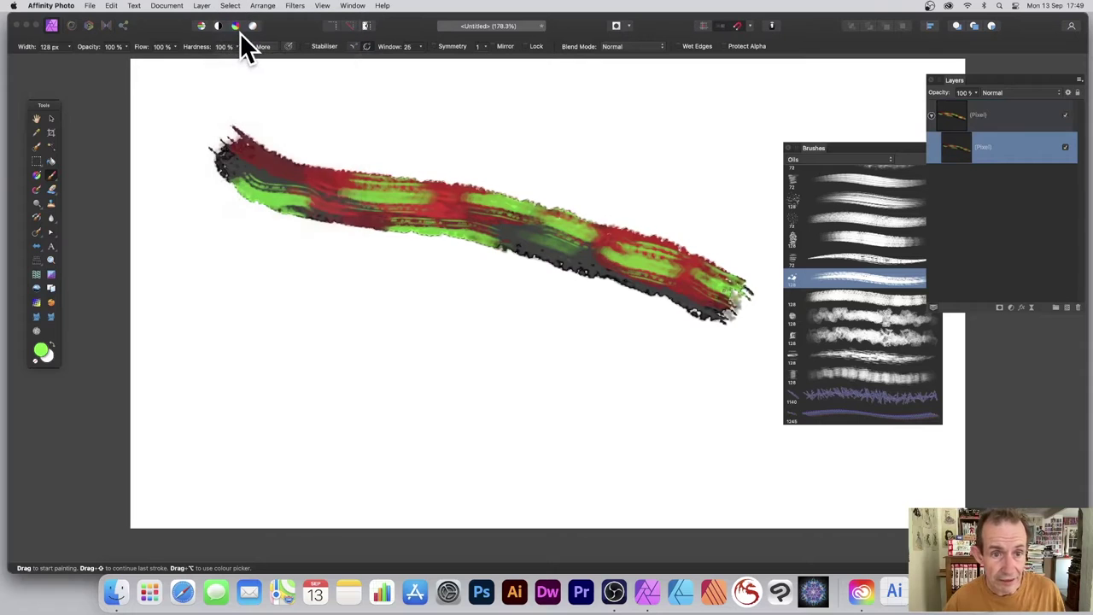
# Nudge the nested copy up-left with the Move Tool and add a 3D effect at 2.4 px radius.
pyautogui.click(51, 118)
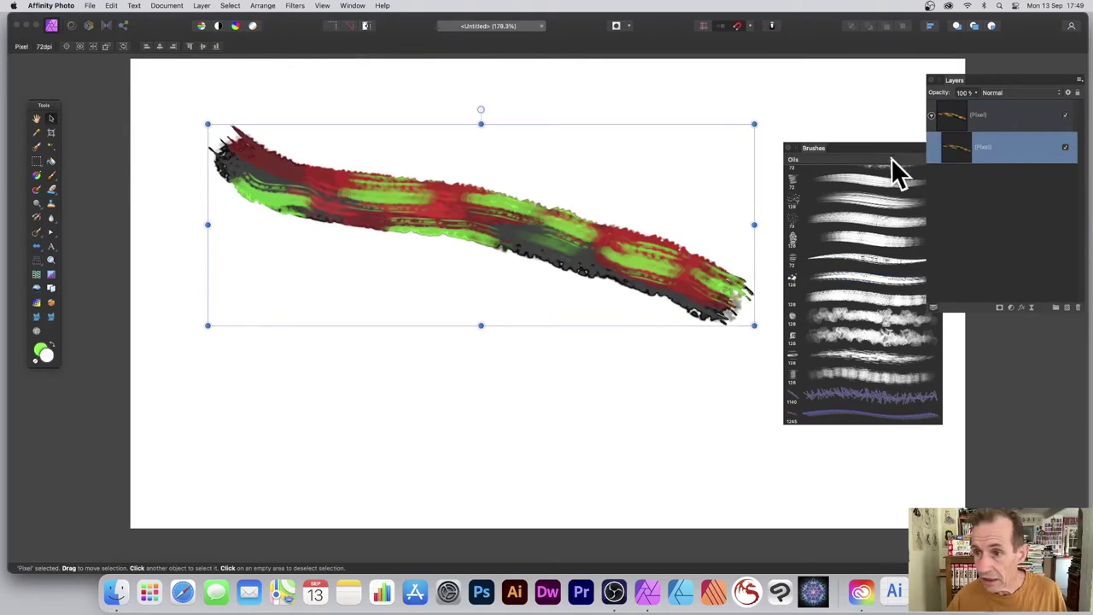
pyautogui.moveTo(483, 231); pyautogui.dragTo(450, 200)
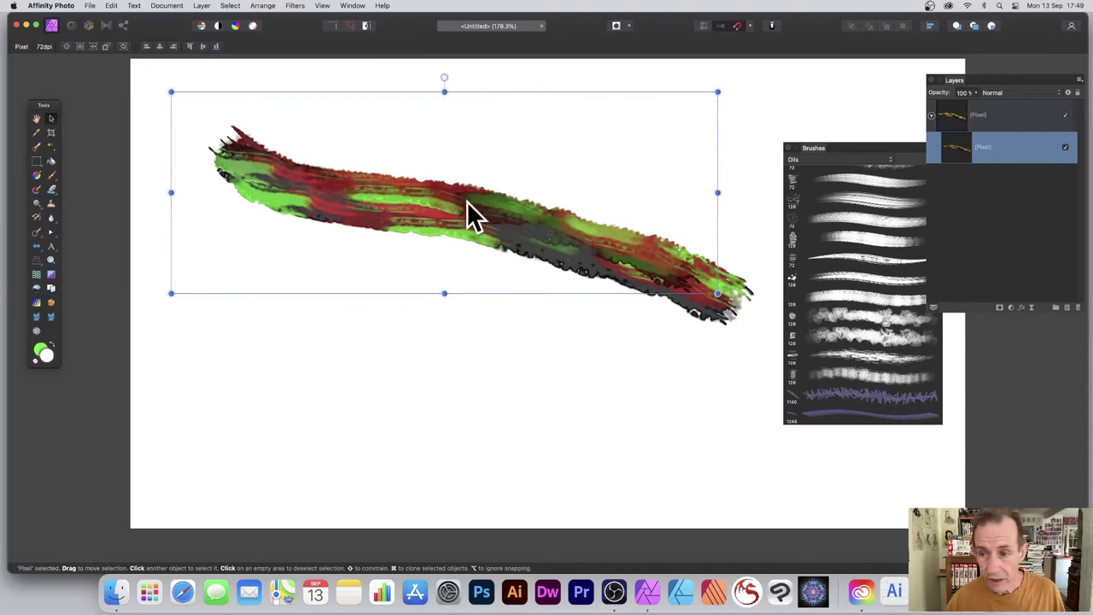
pyautogui.click(1022, 307)
pyautogui.click(808, 233)
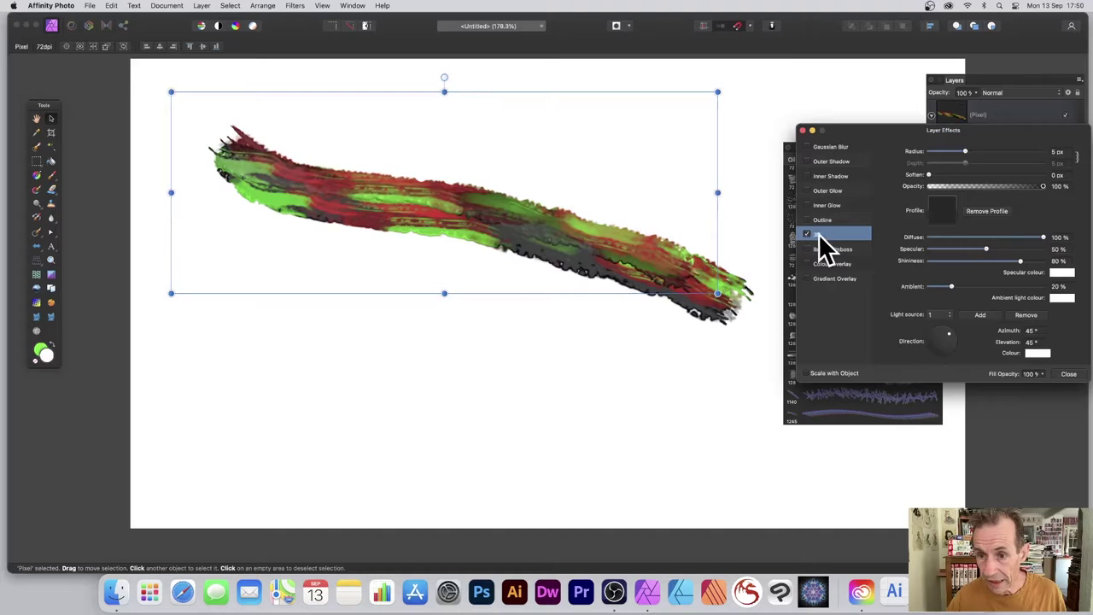
pyautogui.moveTo(987, 151)
pyautogui.mouseDown()
pyautogui.moveTo(944, 153)
pyautogui.moveTo(958, 152)
pyautogui.mouseUp()
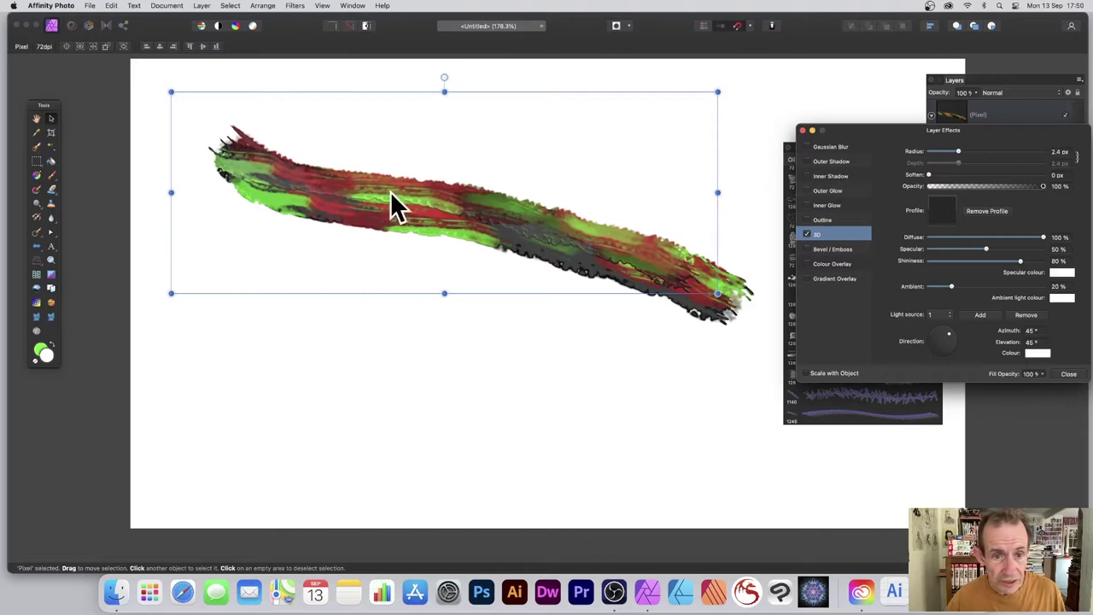
pyautogui.click(944, 208)
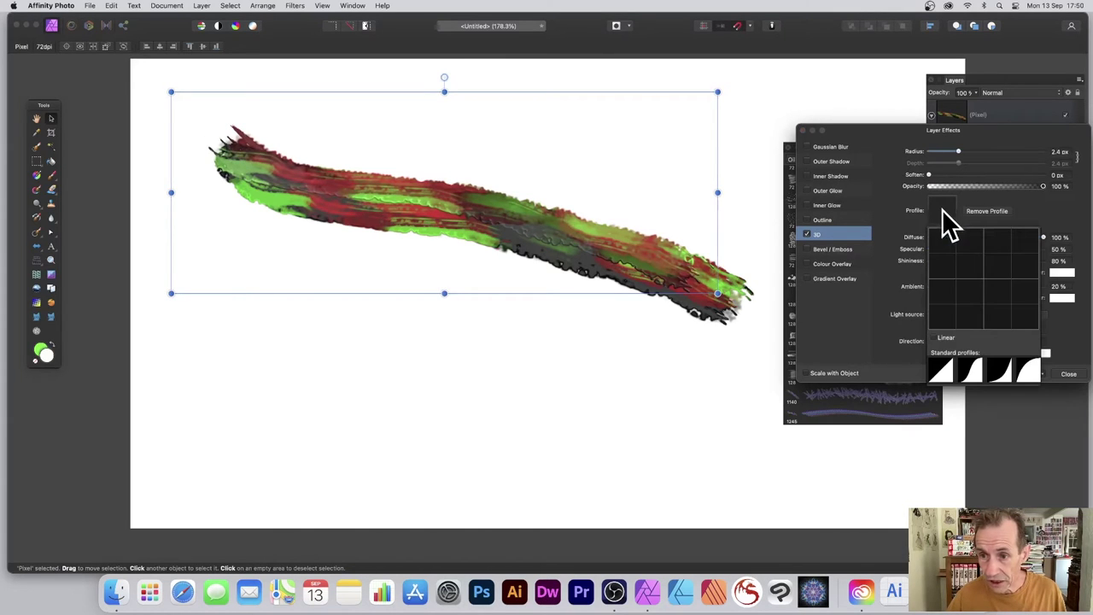
pyautogui.click(1042, 232)
pyautogui.click(1067, 373)
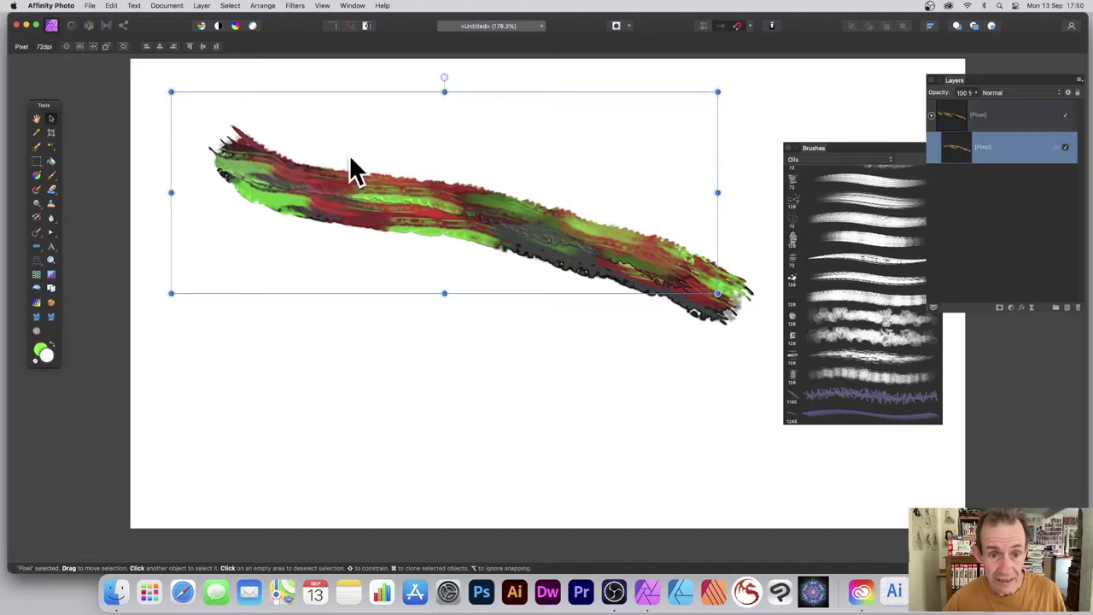
# Duplicate the 3D stroke twice with Cmd+J, shrinking and shifting each copy and rotating the second.
pyautogui.press('super+j')
pyautogui.moveTo(193, 112)
pyautogui.mouseDown()
pyautogui.moveTo(439, 178)
pyautogui.moveTo(417, 186)
pyautogui.mouseUp()
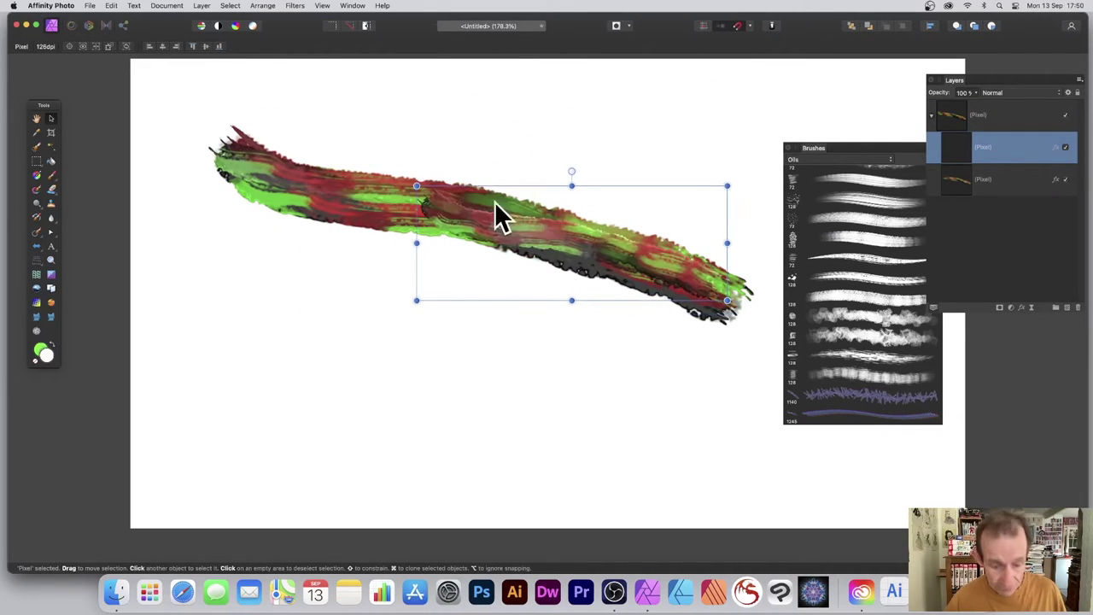
pyautogui.moveTo(598, 243)
pyautogui.mouseDown()
pyautogui.moveTo(531, 240)
pyautogui.moveTo(528, 250)
pyautogui.moveTo(442, 225)
pyautogui.moveTo(487, 251)
pyautogui.moveTo(597, 276)
pyautogui.mouseUp()
pyautogui.press('super+j')
pyautogui.press('super+j')
pyautogui.moveTo(668, 197); pyautogui.dragTo(638, 209)
pyautogui.moveTo(584, 275); pyautogui.dragTo(550, 230)
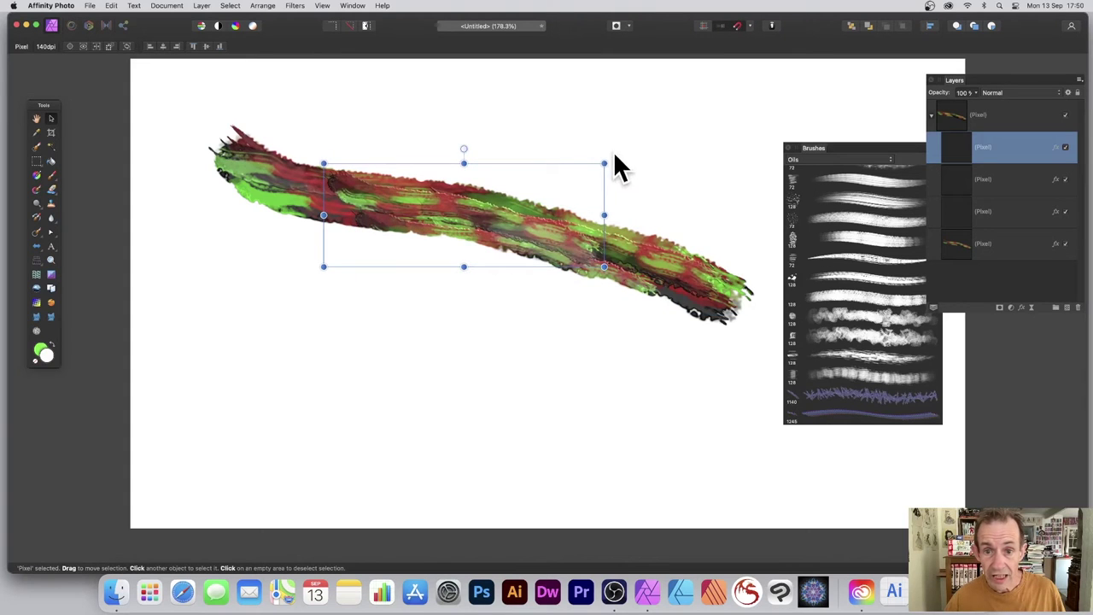
pyautogui.moveTo(605, 158)
pyautogui.mouseDown()
pyautogui.moveTo(450, 286)
pyautogui.moveTo(324, 251)
pyautogui.moveTo(341, 255)
pyautogui.mouseUp()
# Warp a stroke copy with Deform, pulling its middle, left and right parts, then select the top layer.
pyautogui.click(295, 7)
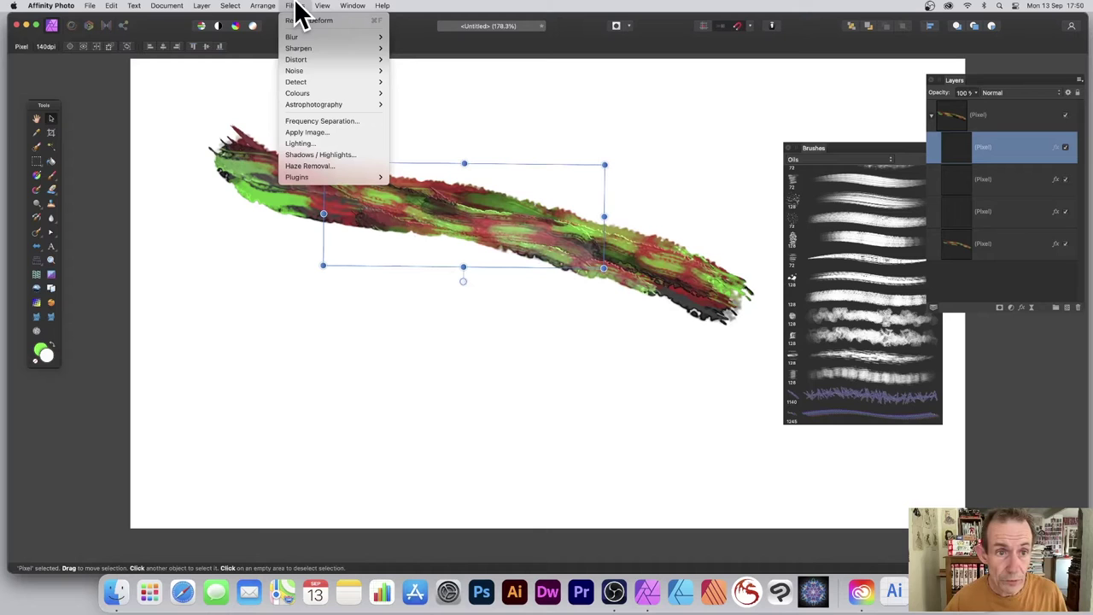
pyautogui.moveTo(359, 58)
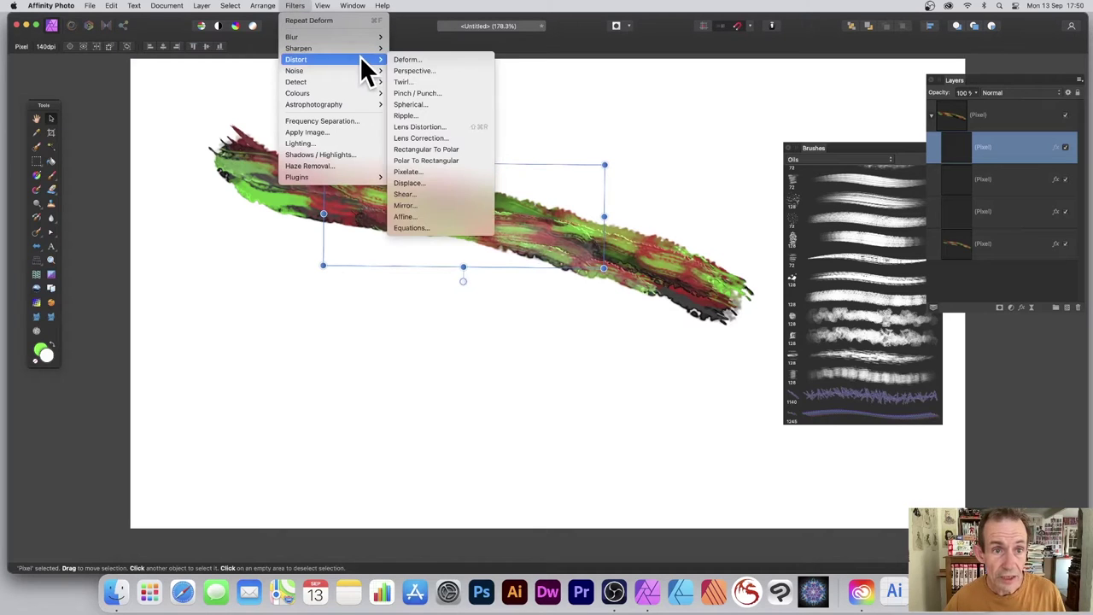
pyautogui.click(418, 57)
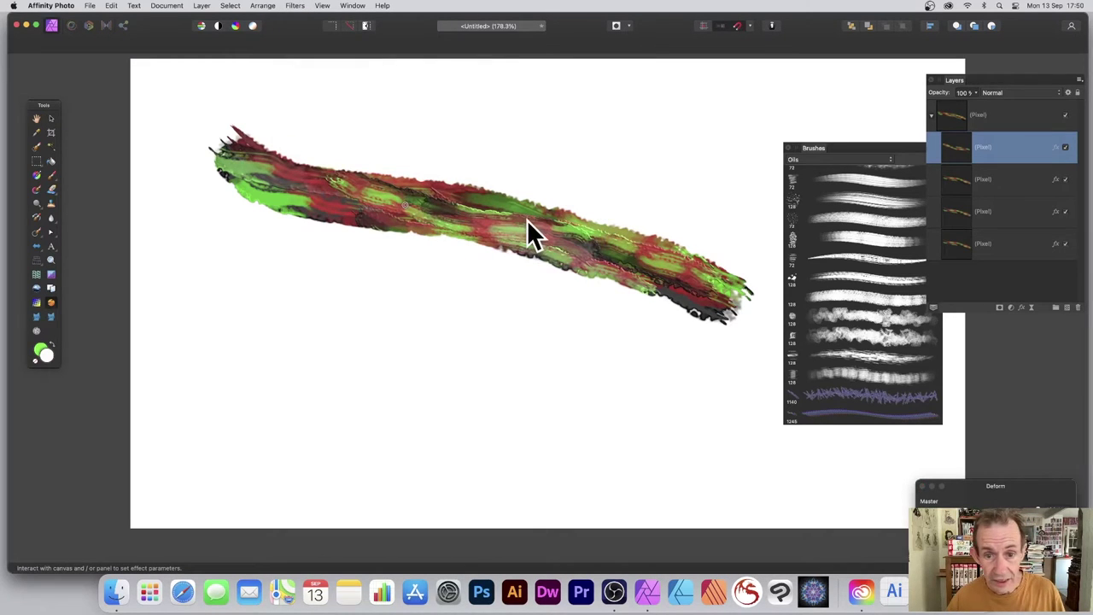
pyautogui.moveTo(548, 234)
pyautogui.mouseDown()
pyautogui.moveTo(552, 213)
pyautogui.moveTo(624, 216)
pyautogui.mouseUp()
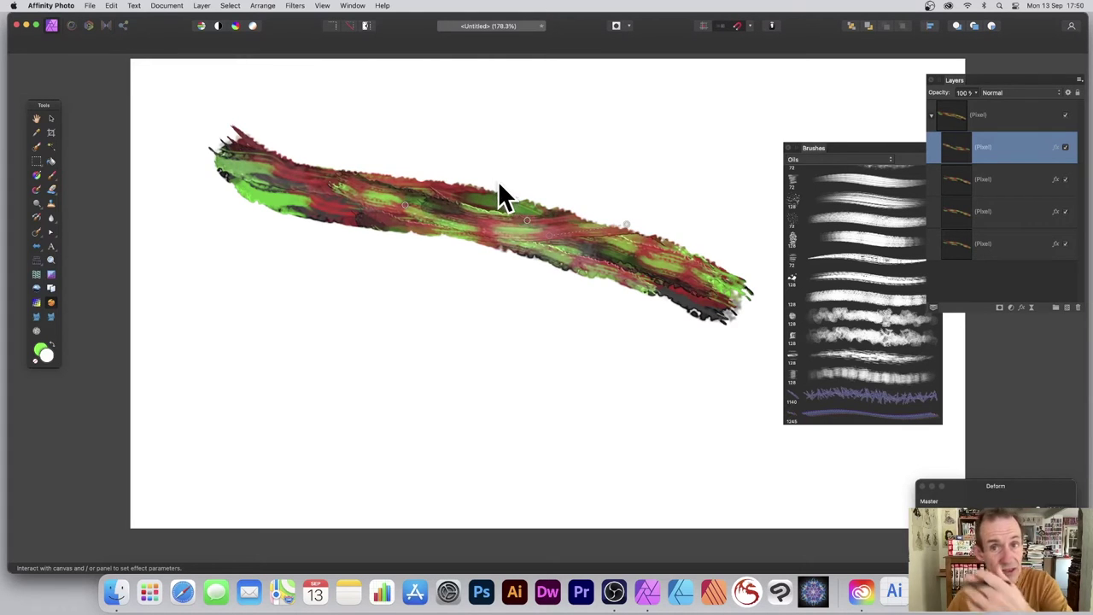
pyautogui.moveTo(404, 205); pyautogui.dragTo(406, 166)
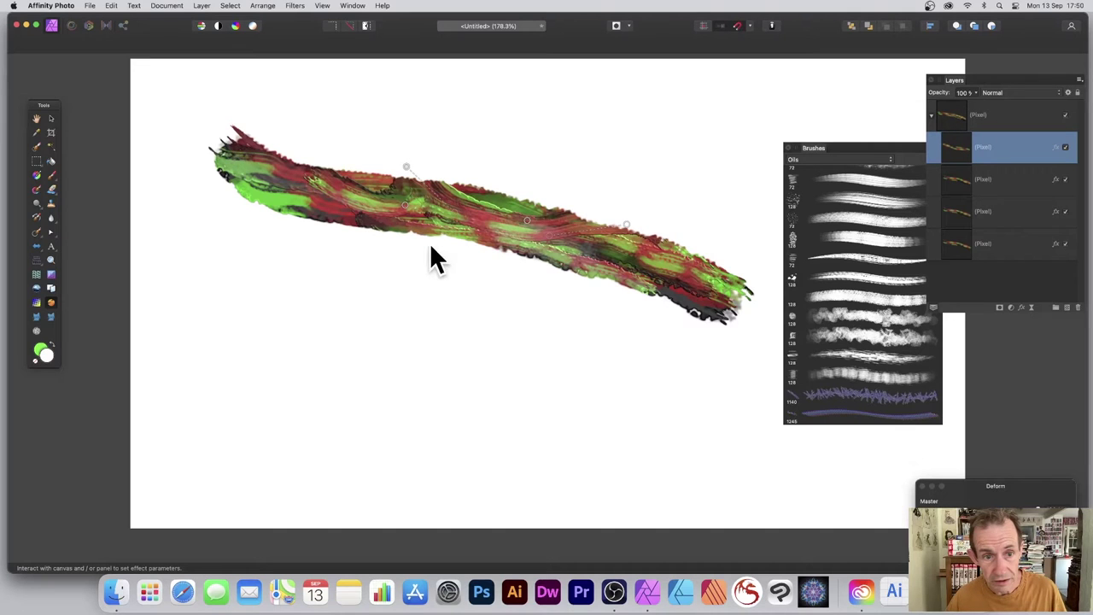
pyautogui.moveTo(406, 206)
pyautogui.mouseDown()
pyautogui.moveTo(344, 235)
pyautogui.moveTo(298, 202)
pyautogui.mouseUp()
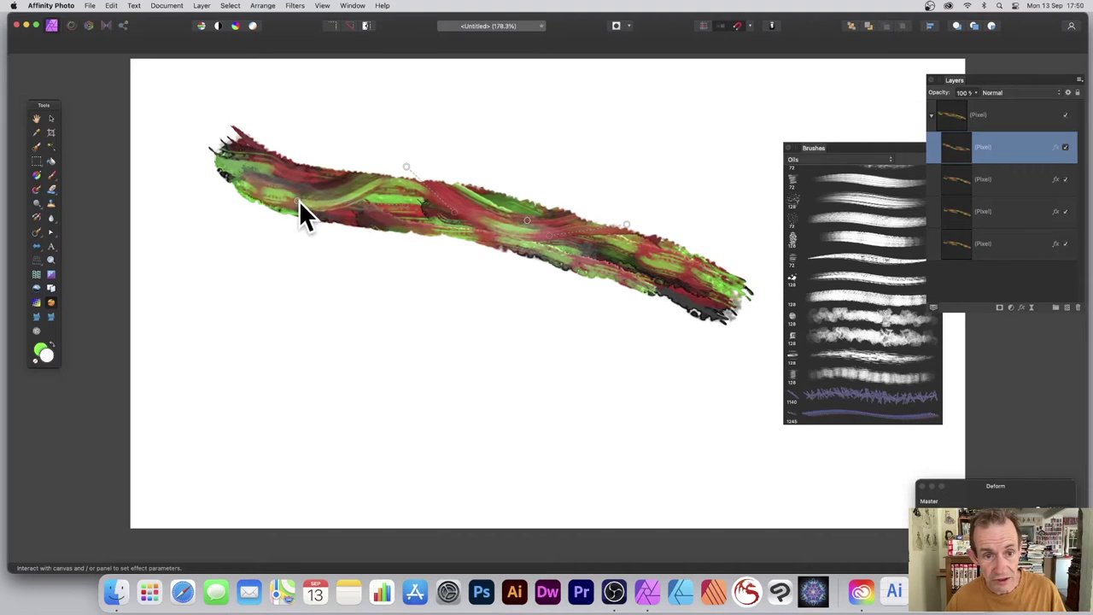
pyautogui.moveTo(476, 215)
pyautogui.mouseDown()
pyautogui.moveTo(461, 244)
pyautogui.moveTo(479, 228)
pyautogui.mouseUp()
pyautogui.press('Return')
pyautogui.press('v')
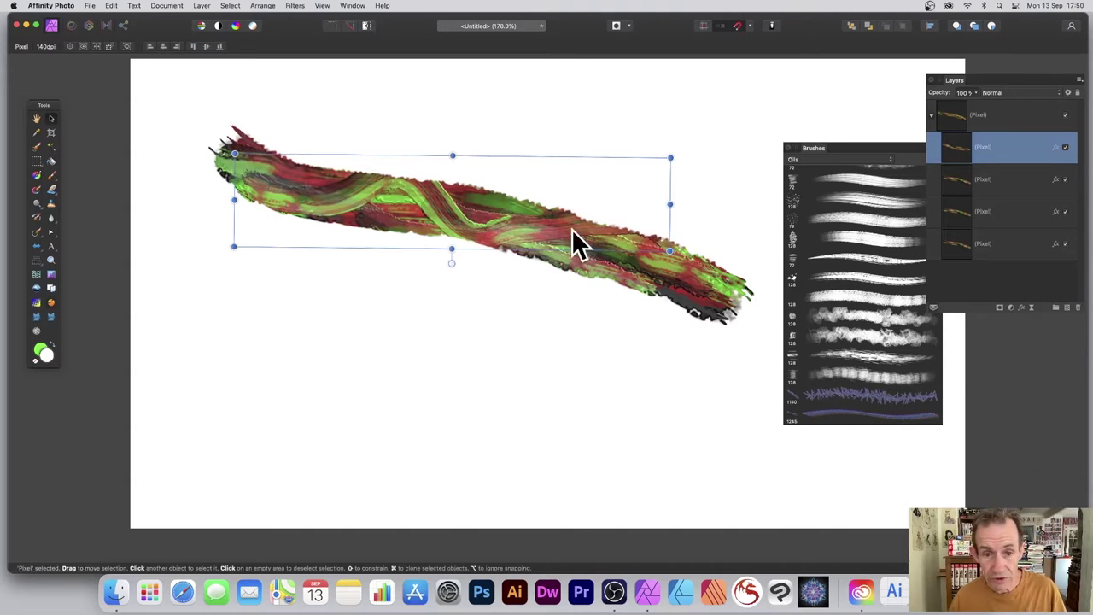
pyautogui.click(1004, 120)
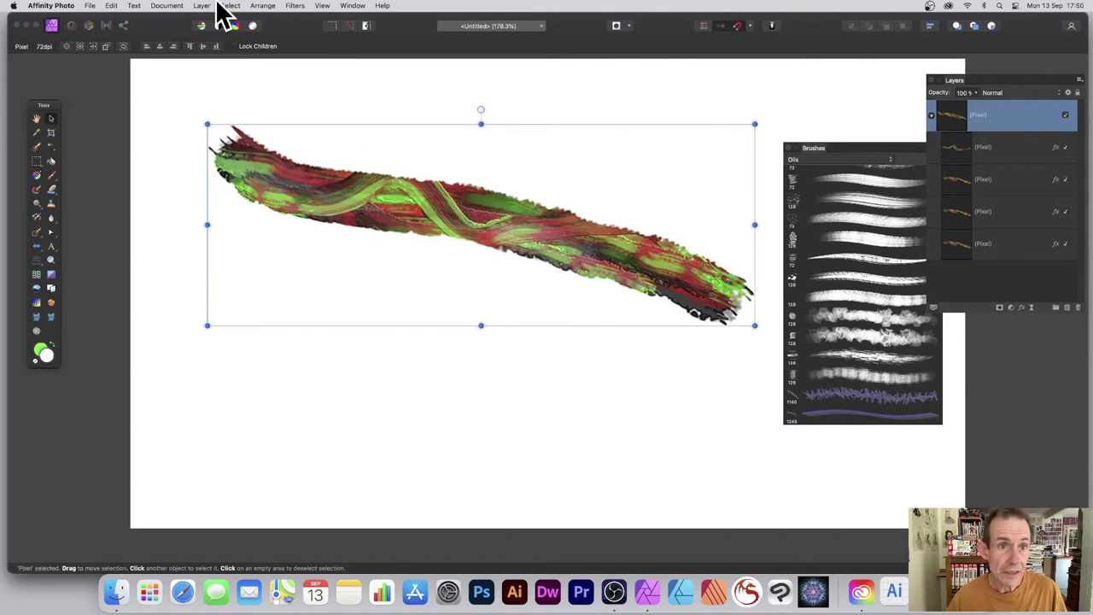
# Apply another Deform, pinning the middle and right tip and curling the left section into a hooked loop.
pyautogui.click(293, 6)
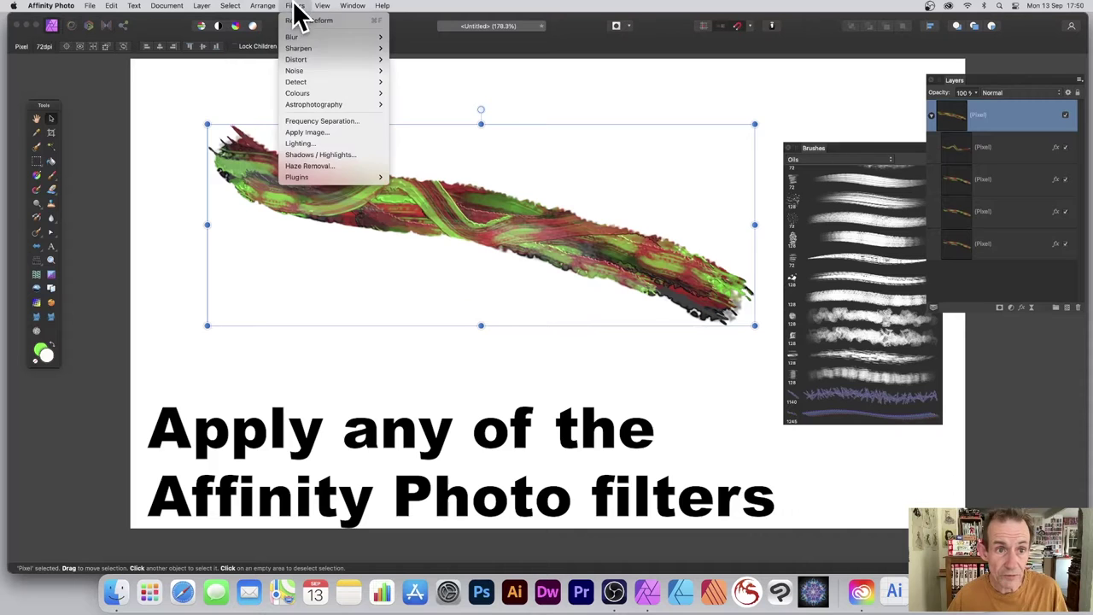
pyautogui.moveTo(306, 59)
pyautogui.click(407, 60)
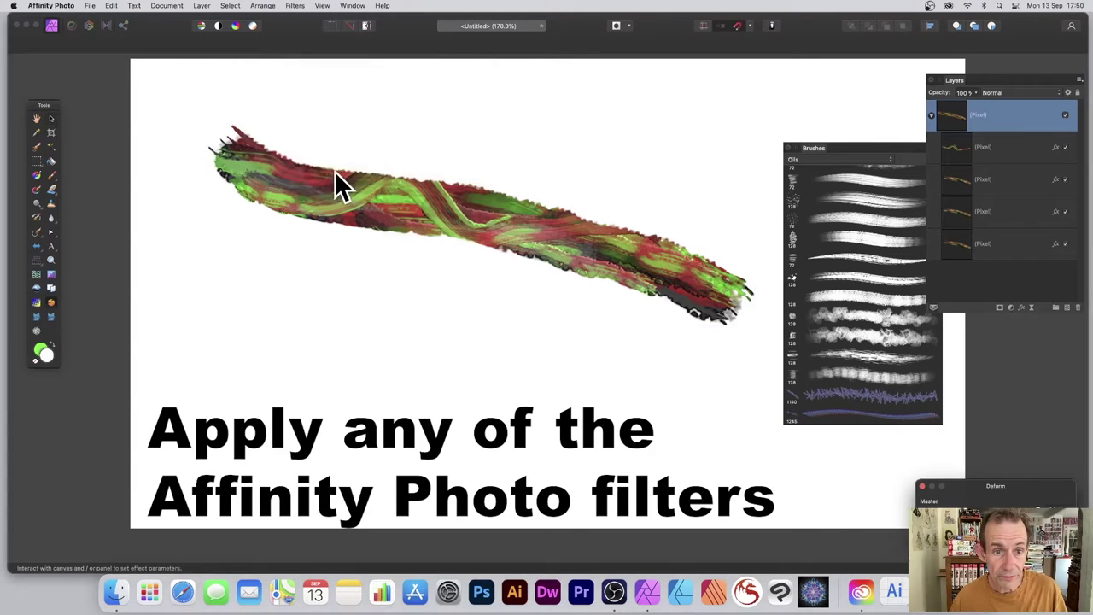
pyautogui.click(500, 209)
pyautogui.click(599, 253)
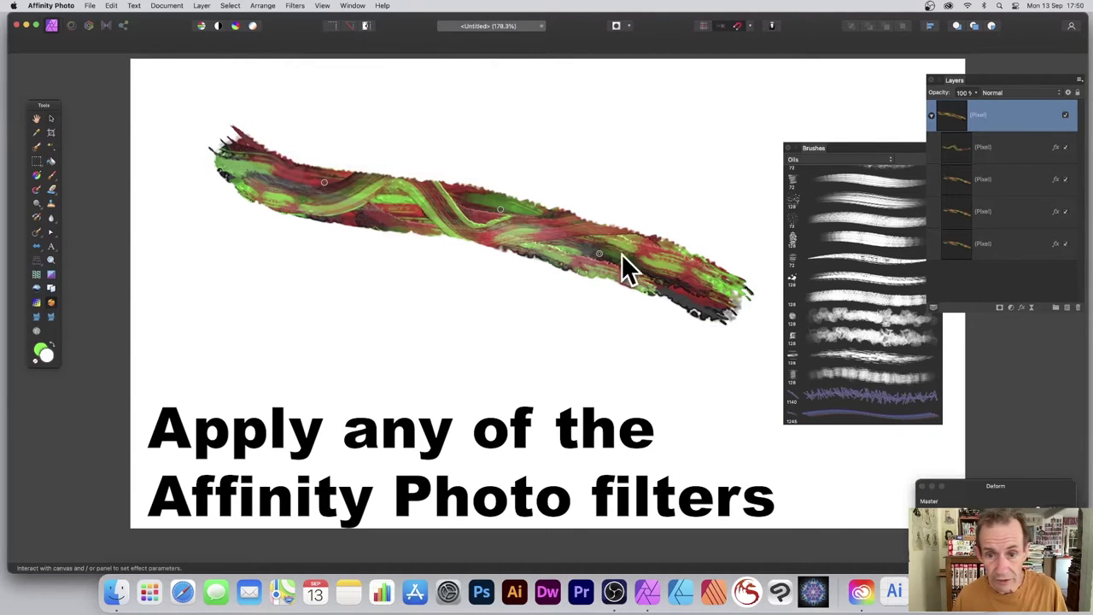
pyautogui.moveTo(648, 254)
pyautogui.mouseDown()
pyautogui.moveTo(650, 218)
pyautogui.moveTo(665, 235)
pyautogui.moveTo(630, 241)
pyautogui.moveTo(662, 270)
pyautogui.mouseUp()
pyautogui.moveTo(527, 234)
pyautogui.mouseDown()
pyautogui.moveTo(572, 217)
pyautogui.moveTo(637, 151)
pyautogui.moveTo(606, 202)
pyautogui.moveTo(583, 214)
pyautogui.moveTo(570, 198)
pyautogui.mouseUp()
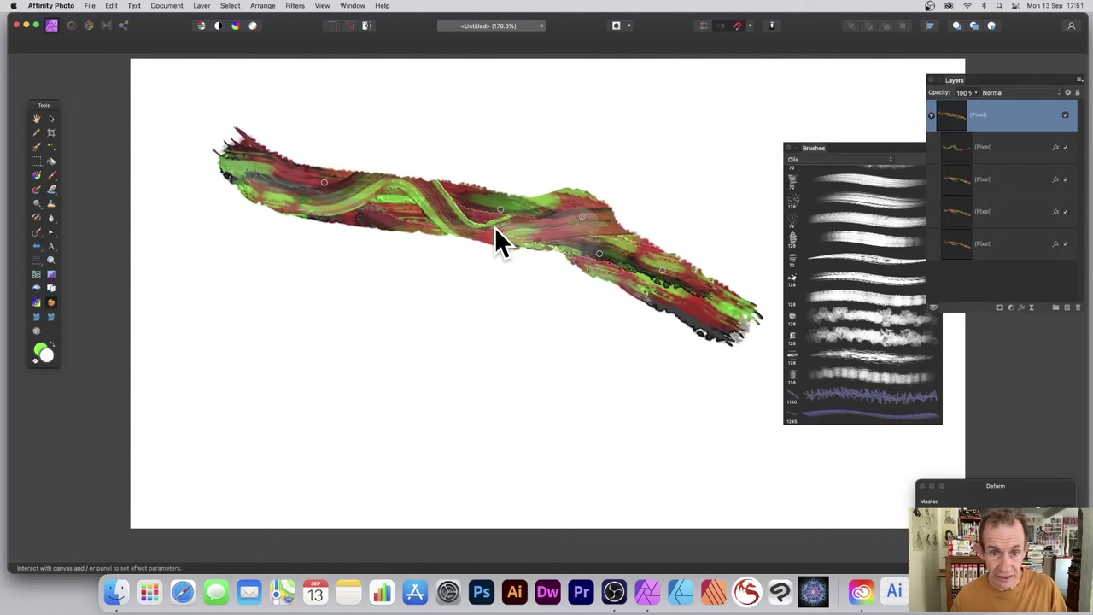
pyautogui.moveTo(456, 233)
pyautogui.mouseDown()
pyautogui.moveTo(396, 228)
pyautogui.moveTo(365, 179)
pyautogui.mouseUp()
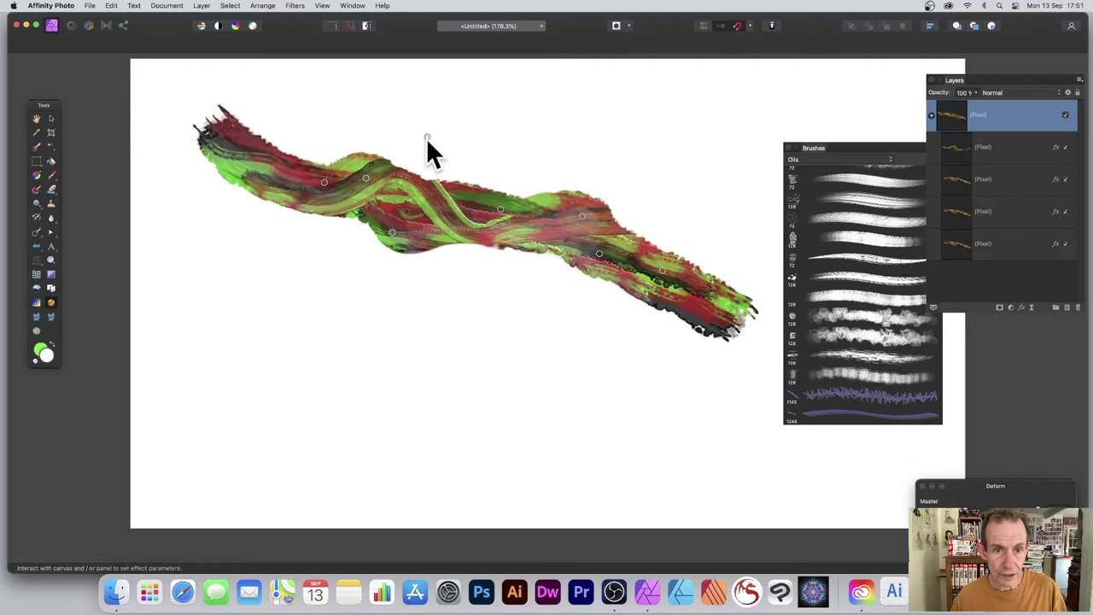
pyautogui.moveTo(426, 136)
pyautogui.mouseDown()
pyautogui.moveTo(365, 182)
pyautogui.moveTo(368, 195)
pyautogui.moveTo(278, 176)
pyautogui.moveTo(331, 215)
pyautogui.mouseUp()
pyautogui.moveTo(254, 132)
pyautogui.mouseDown()
pyautogui.moveTo(247, 186)
pyautogui.moveTo(211, 187)
pyautogui.mouseUp()
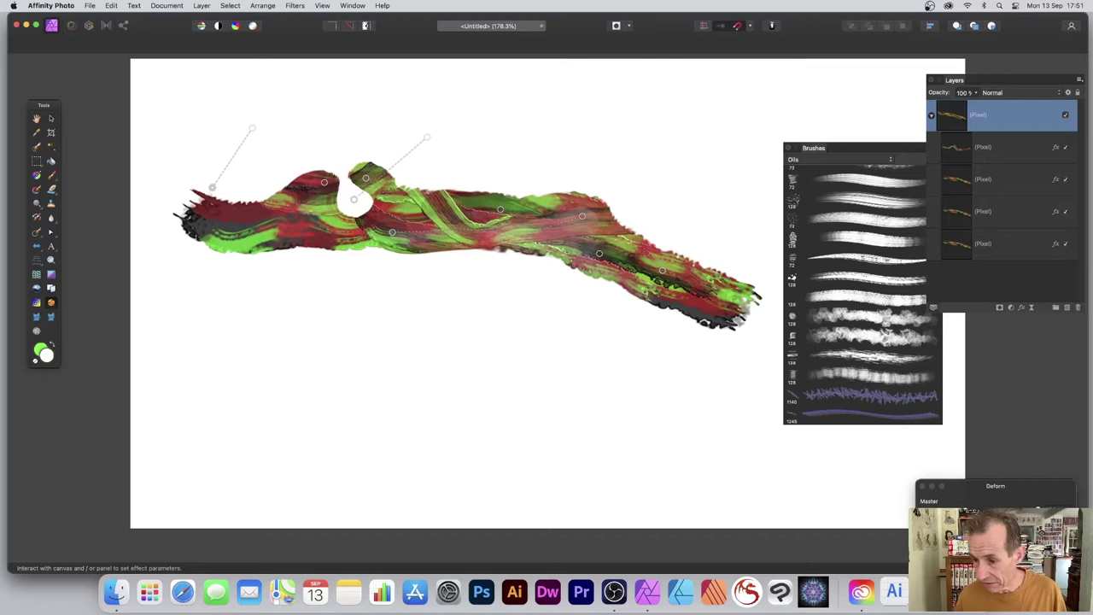
pyautogui.press('Return')
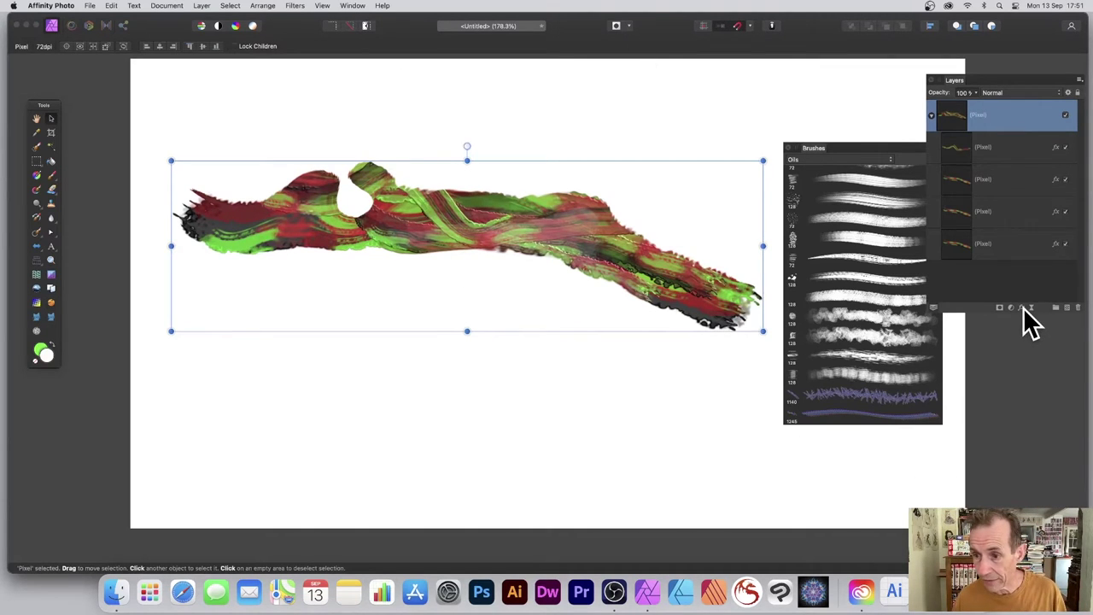
# Add a 21 px 3D effect with its profile removed, then shrink the stroke and shift it up-left.
pyautogui.click(1022, 306)
pyautogui.click(807, 235)
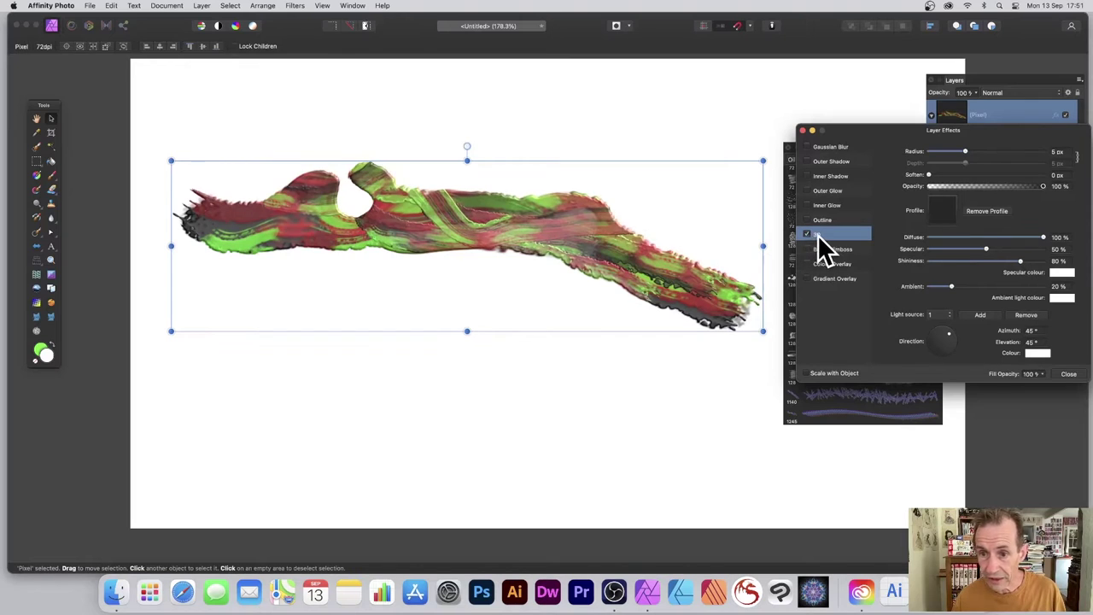
pyautogui.moveTo(964, 151)
pyautogui.mouseDown()
pyautogui.moveTo(998, 152)
pyautogui.moveTo(988, 157)
pyautogui.mouseUp()
pyautogui.click(942, 208)
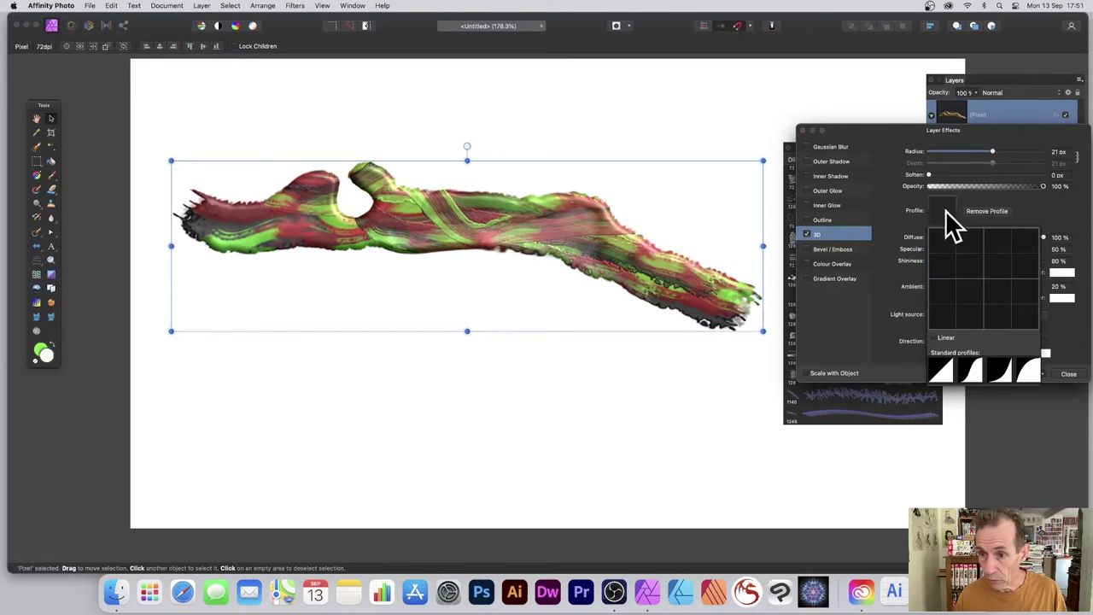
pyautogui.click(965, 370)
pyautogui.click(992, 369)
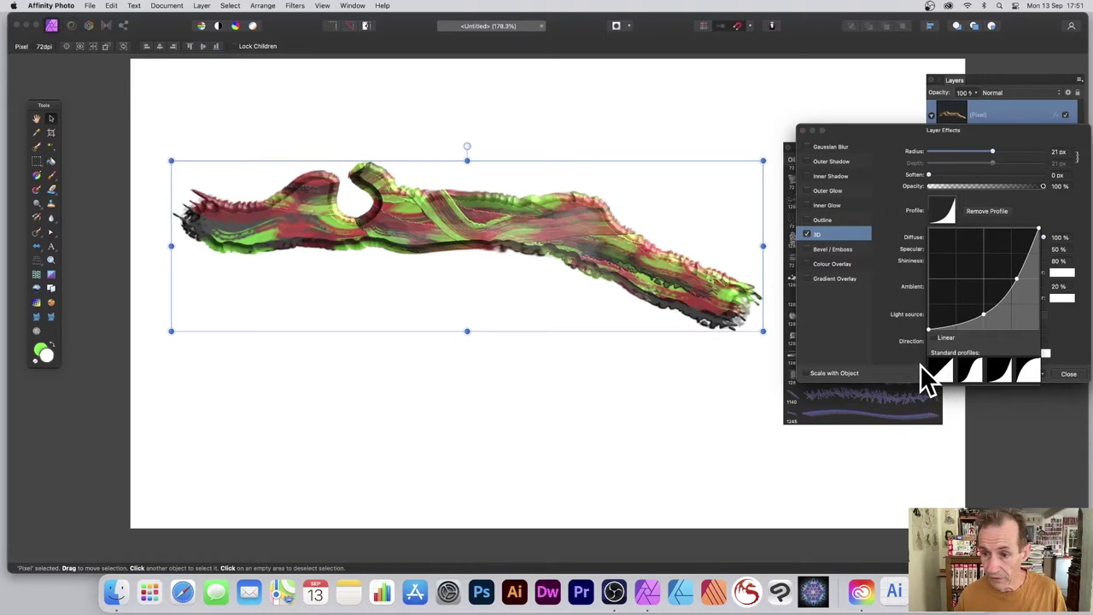
pyautogui.click(942, 368)
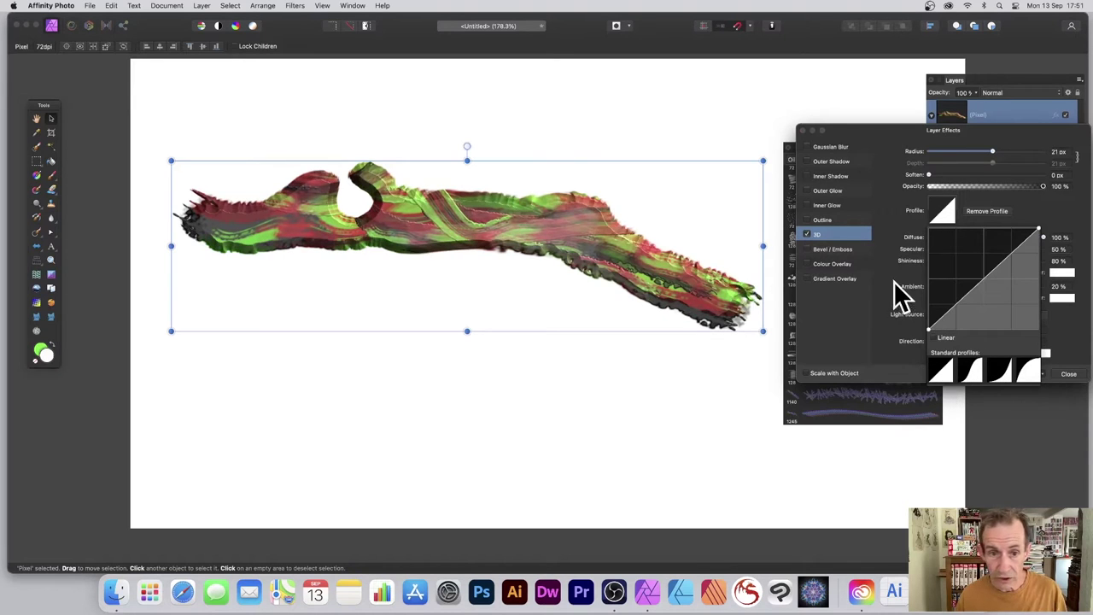
pyautogui.click(970, 205)
pyautogui.click(986, 211)
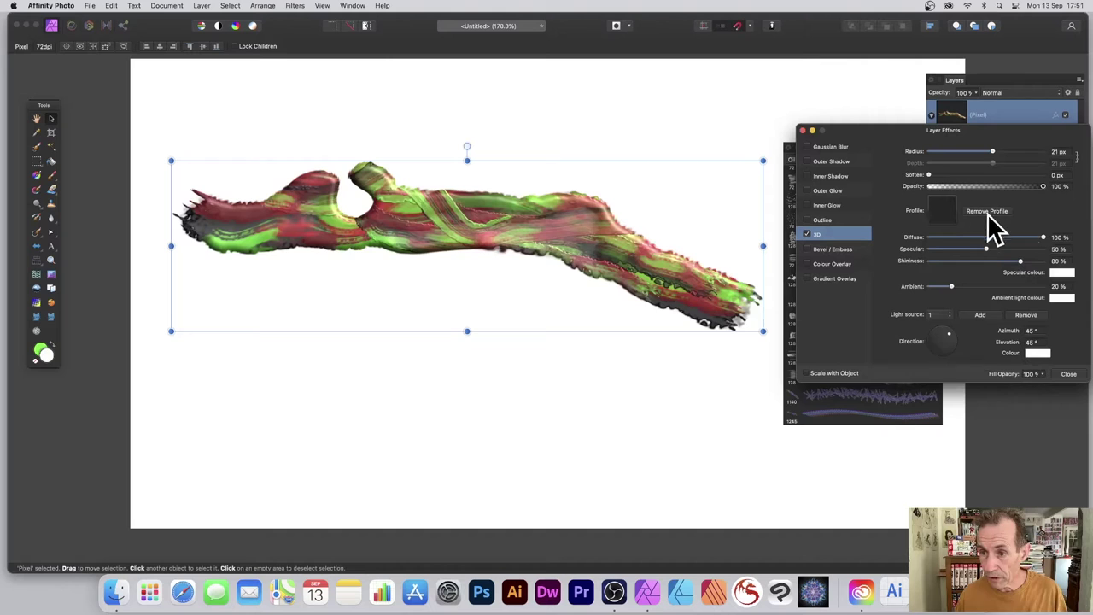
pyautogui.click(1068, 374)
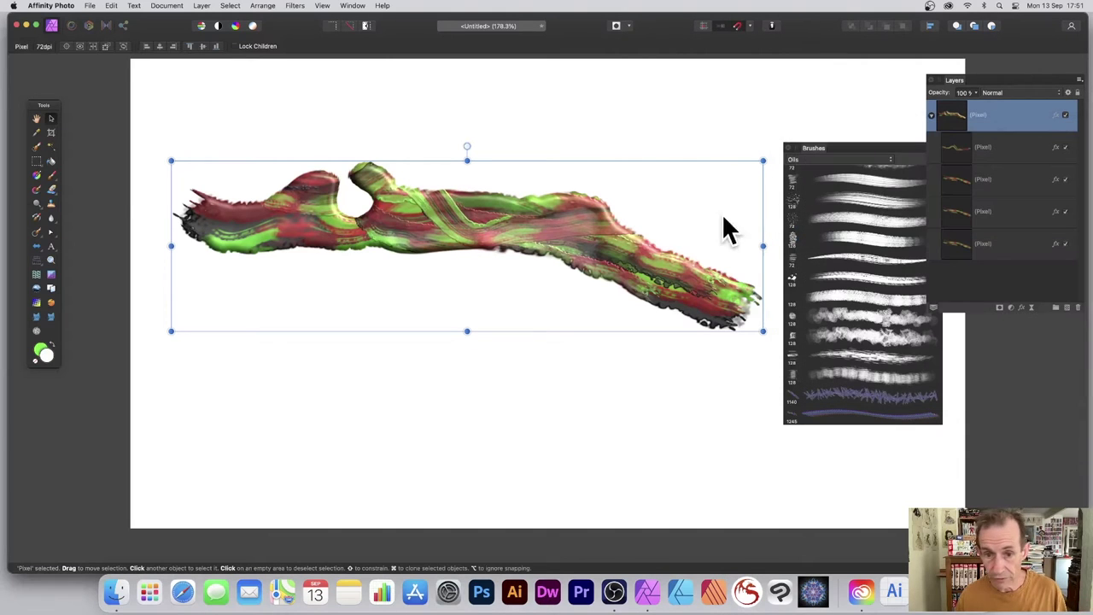
pyautogui.moveTo(171, 159)
pyautogui.mouseDown()
pyautogui.moveTo(237, 171)
pyautogui.moveTo(256, 187)
pyautogui.mouseUp()
pyautogui.moveTo(463, 252)
pyautogui.mouseDown()
pyautogui.moveTo(396, 178)
pyautogui.moveTo(391, 185)
pyautogui.mouseUp()
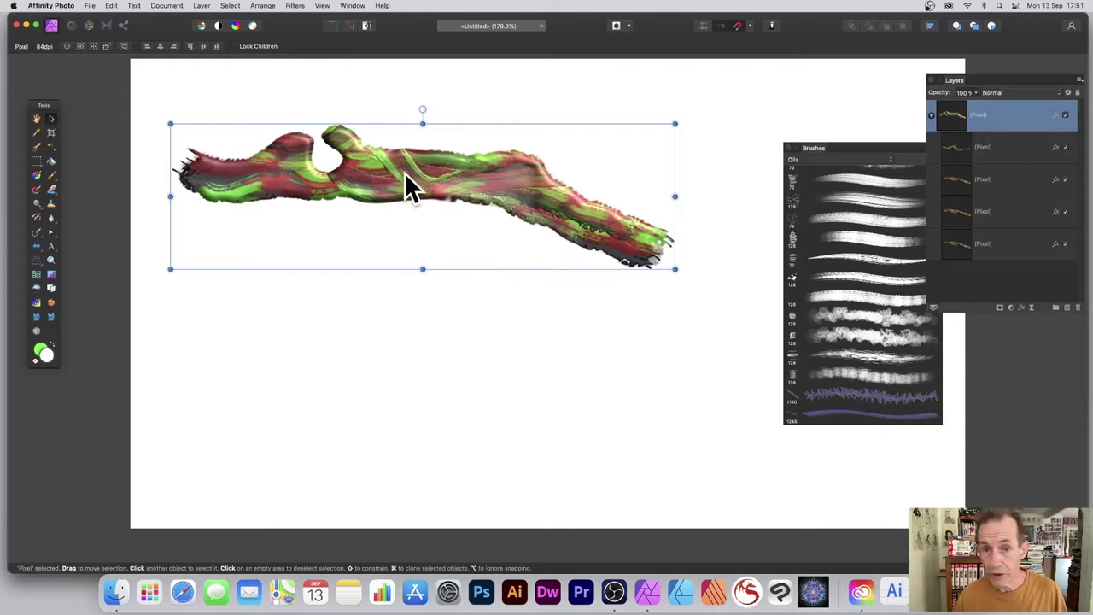
# Collapse the top layer's children and Alt-drag the stroke twice into two offset copies.
pyautogui.click(931, 115)
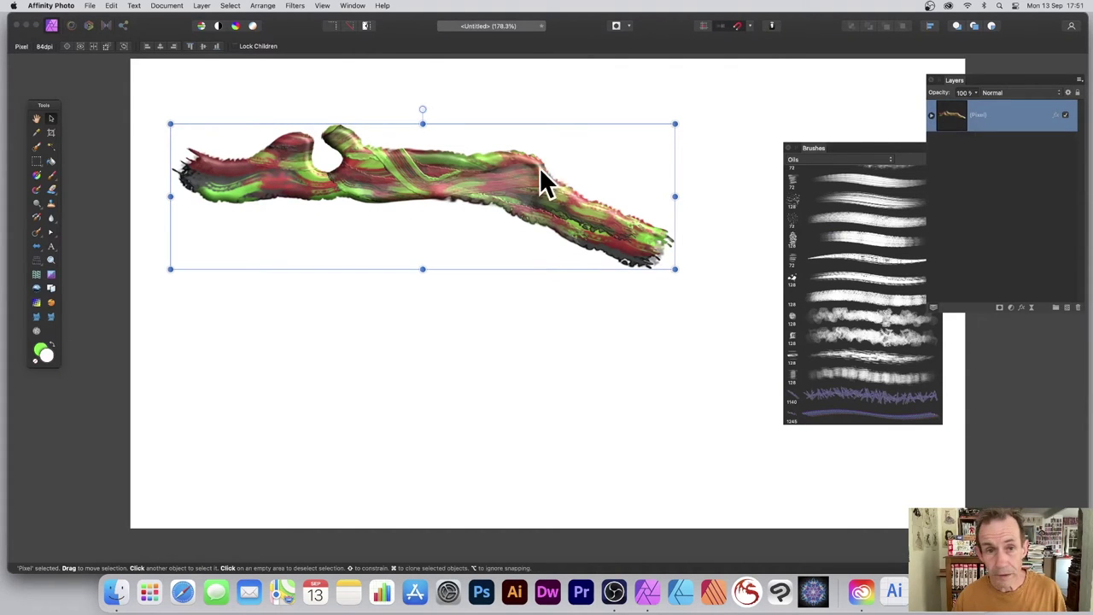
pyautogui.moveTo(444, 165); pyautogui.dragTo(474, 188)
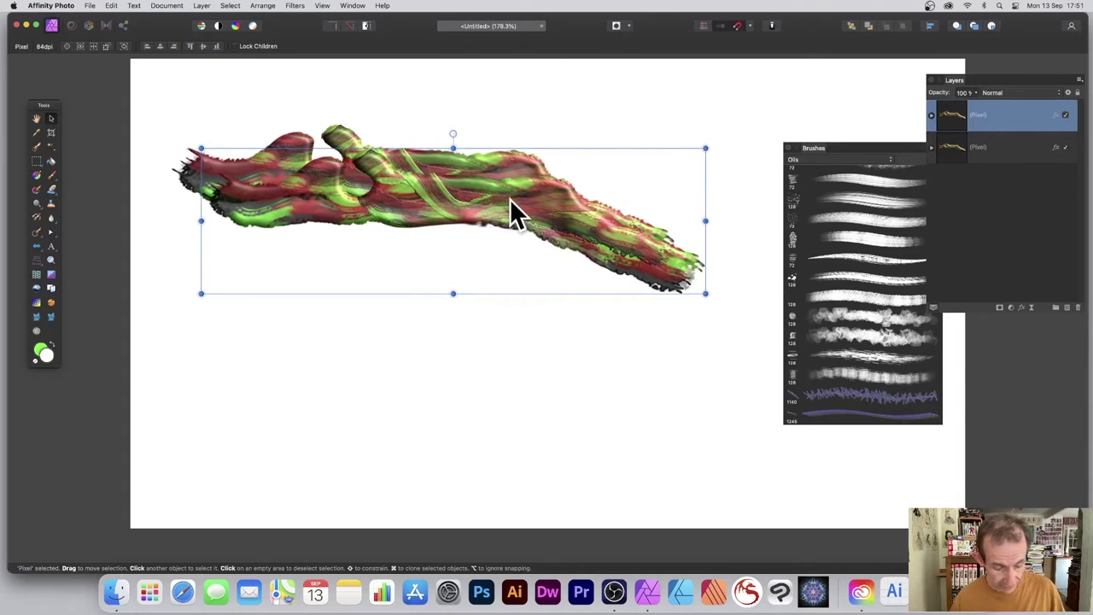
pyautogui.moveTo(508, 198); pyautogui.dragTo(459, 210)
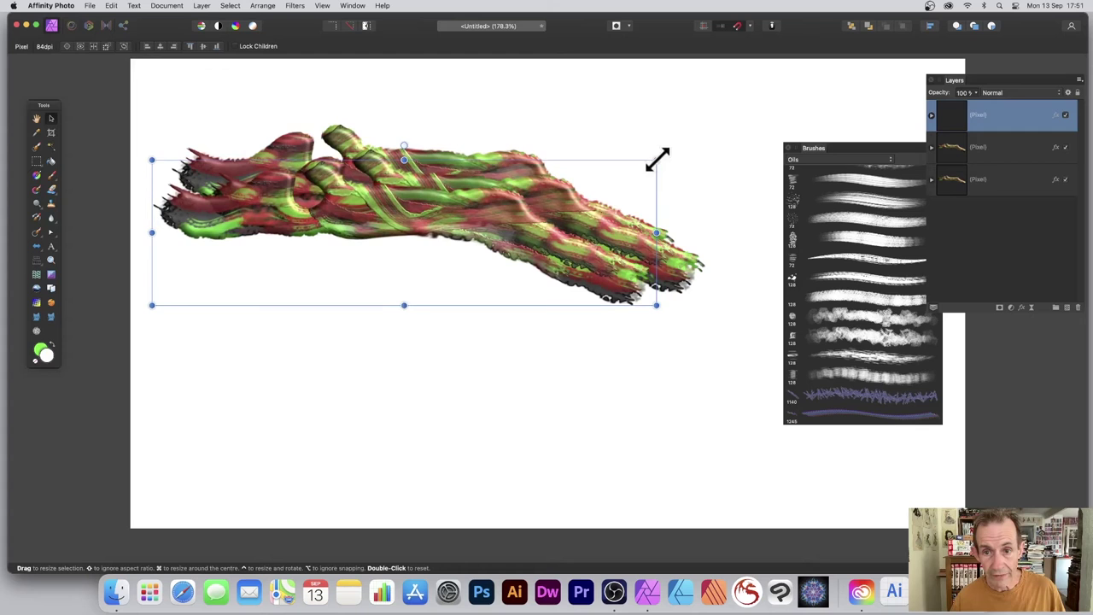
# Shrink the top copy, rotate it about 170°, shift it right, then marquee-select all three copies.
pyautogui.moveTo(655, 160); pyautogui.dragTo(505, 180)
pyautogui.moveTo(377, 225); pyautogui.dragTo(472, 180)
pyautogui.moveTo(569, 154); pyautogui.dragTo(260, 246)
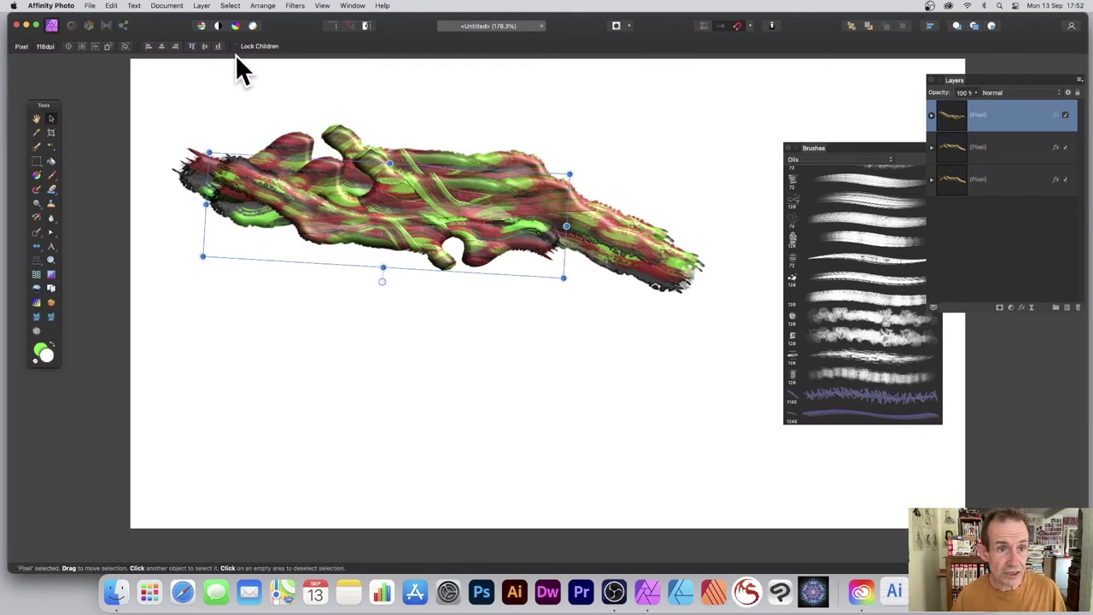
pyautogui.click(237, 46)
pyautogui.moveTo(380, 207); pyautogui.dragTo(414, 229)
pyautogui.click(238, 46)
pyautogui.moveTo(168, 111); pyautogui.dragTo(757, 367)
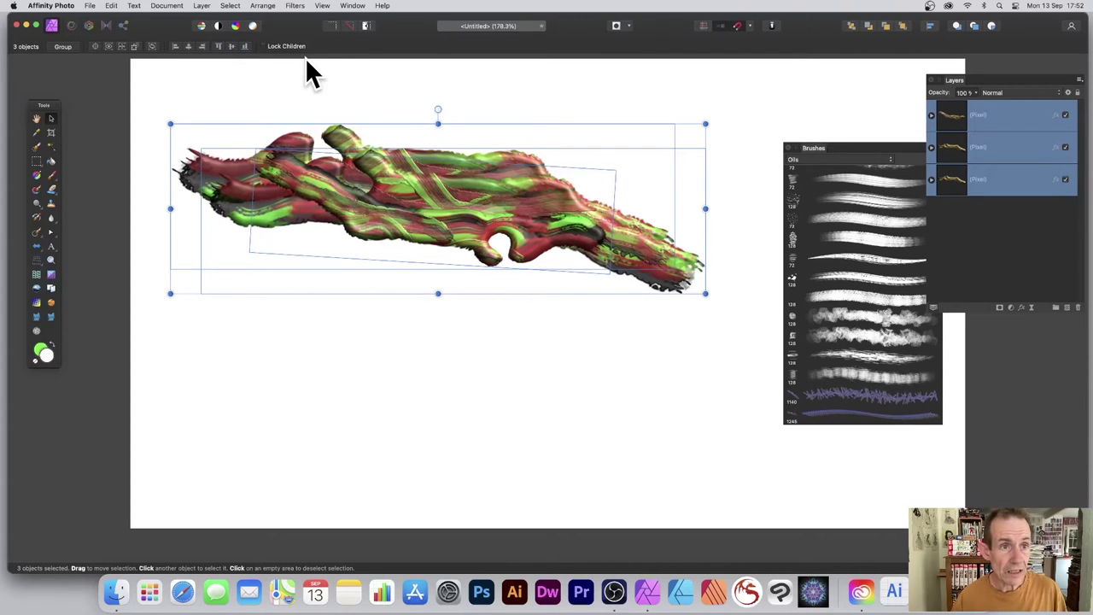
# Merge Visible the three strokes into one pixel layer, then delete the three original stroke layers.
pyautogui.click(203, 6)
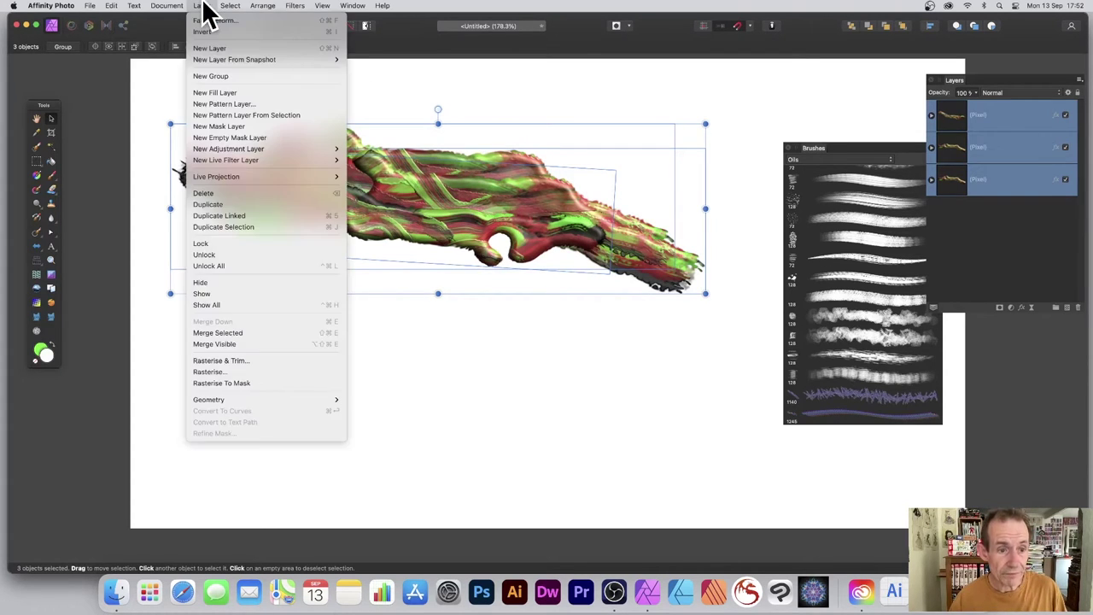
pyautogui.click(248, 343)
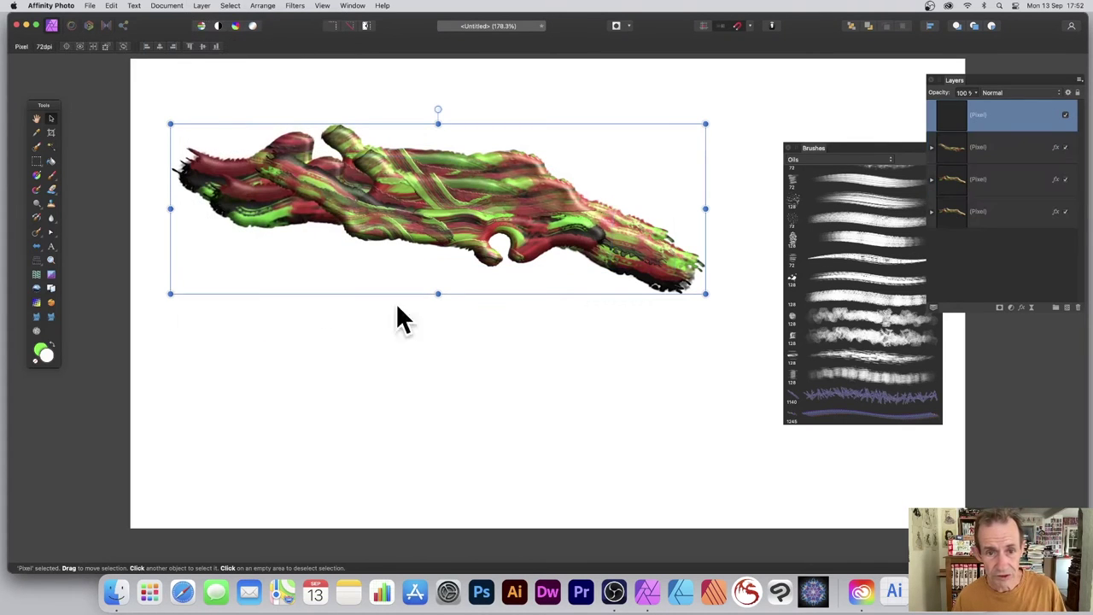
pyautogui.click(1015, 154)
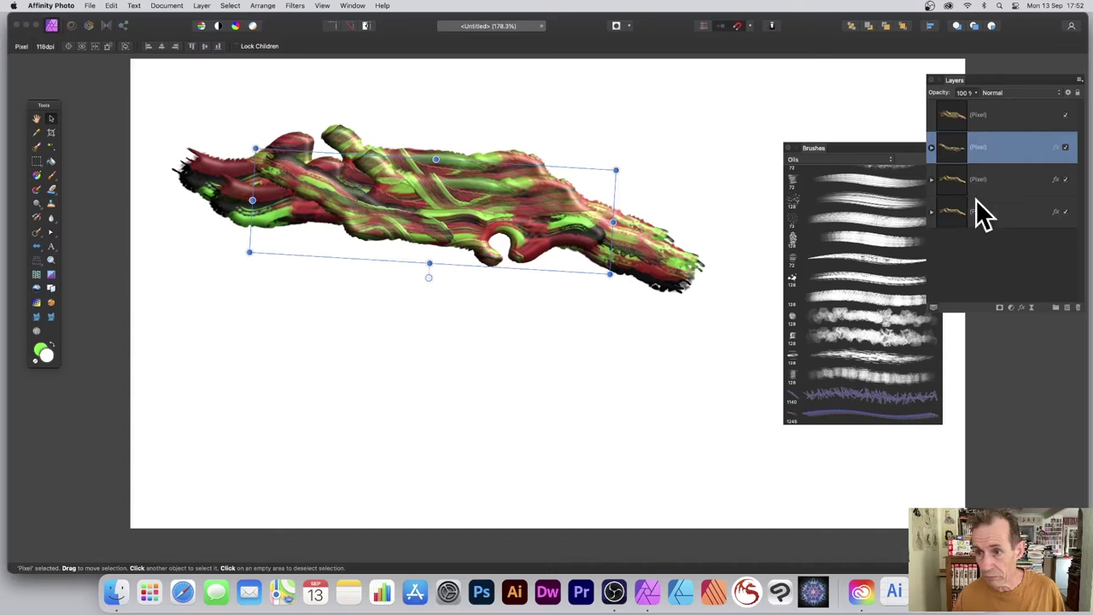
pyautogui.keyDown('shift'); pyautogui.click(994, 213); pyautogui.keyUp('shift')
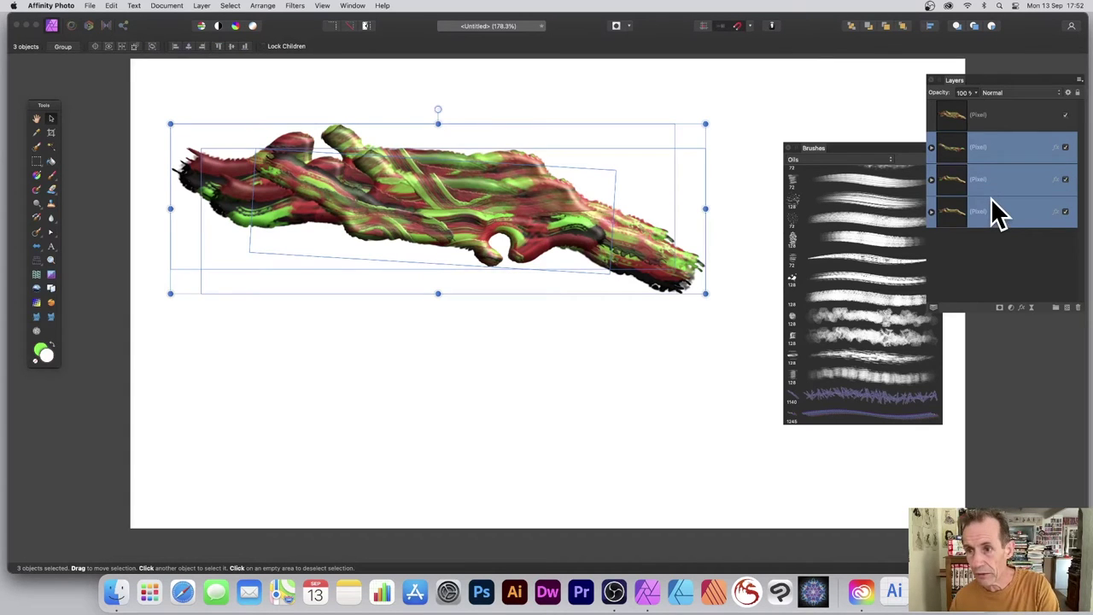
pyautogui.press('Delete')
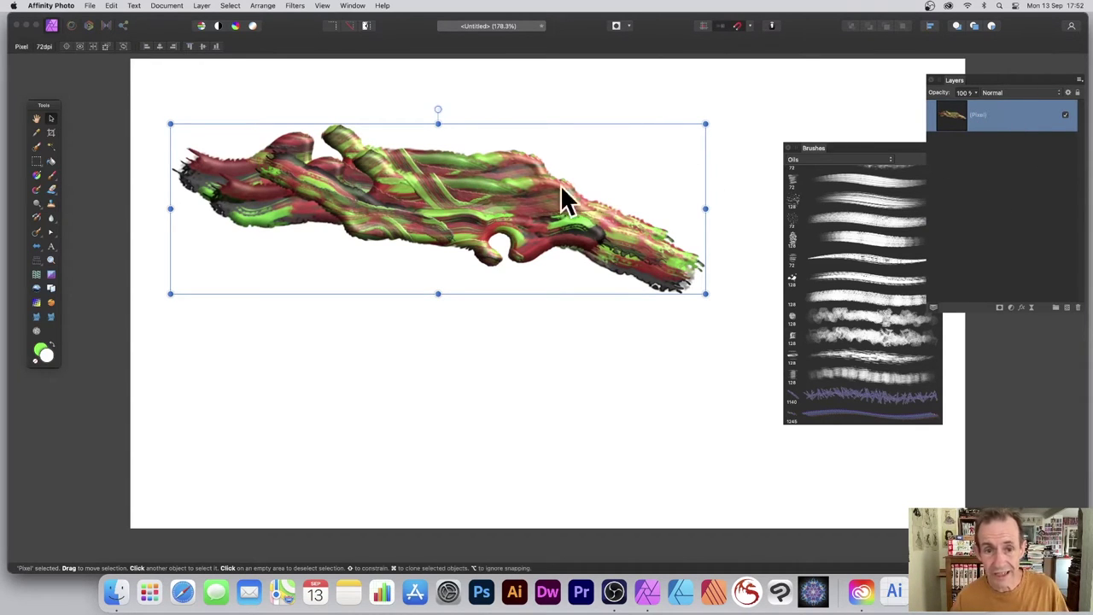
# Apply a Deform warp that bends the merged stroke's right end up into an S-shaped curl.
pyautogui.moveTo(512, 206); pyautogui.dragTo(520, 209)
pyautogui.click(294, 7)
pyautogui.moveTo(321, 59)
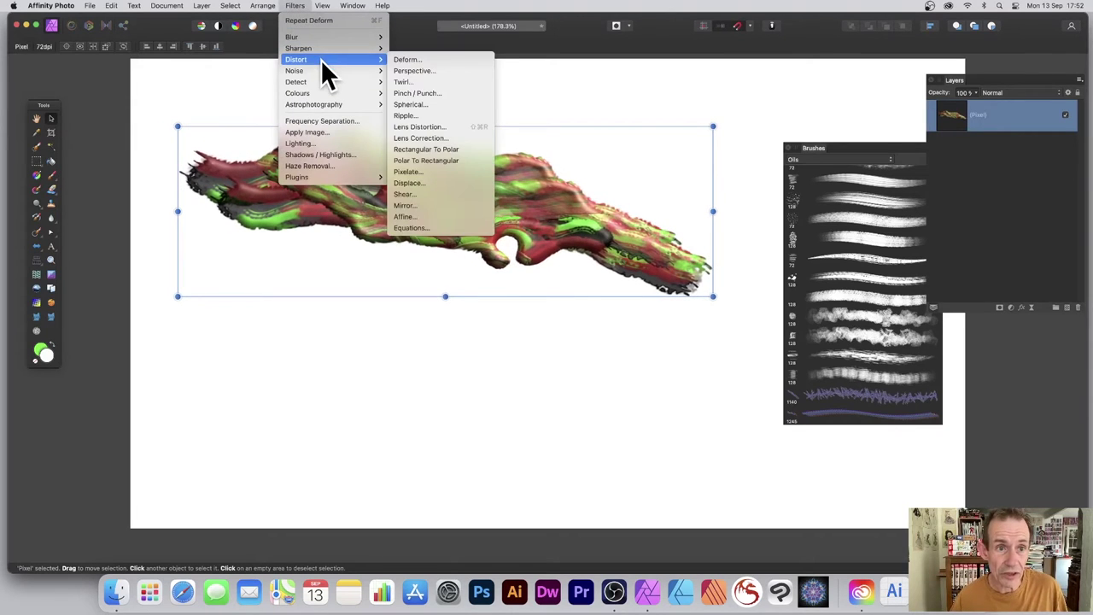
pyautogui.click(447, 60)
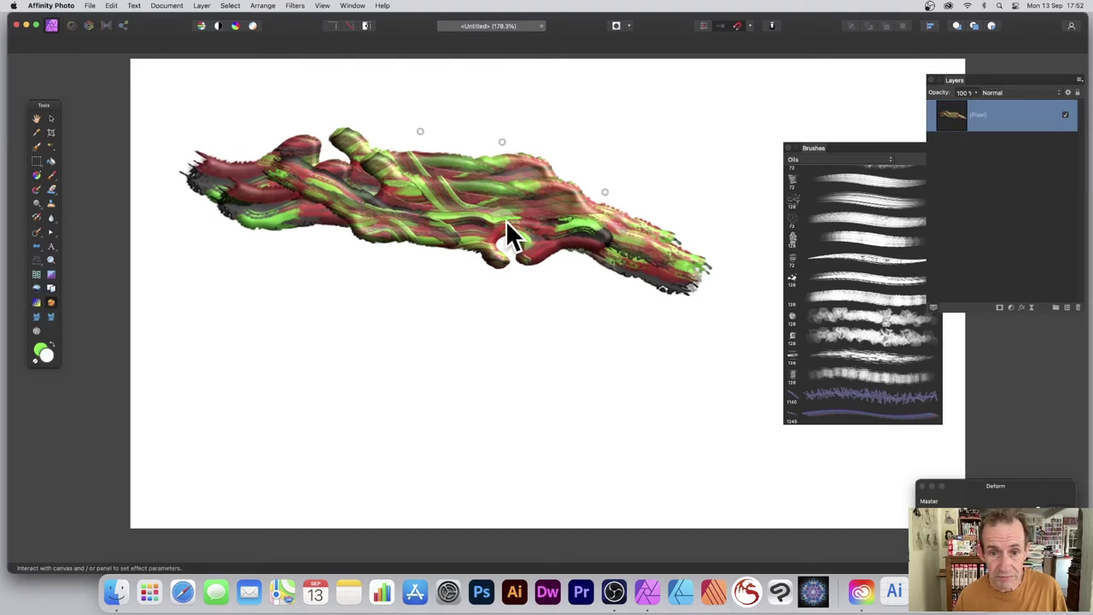
pyautogui.moveTo(504, 220); pyautogui.dragTo(179, 92)
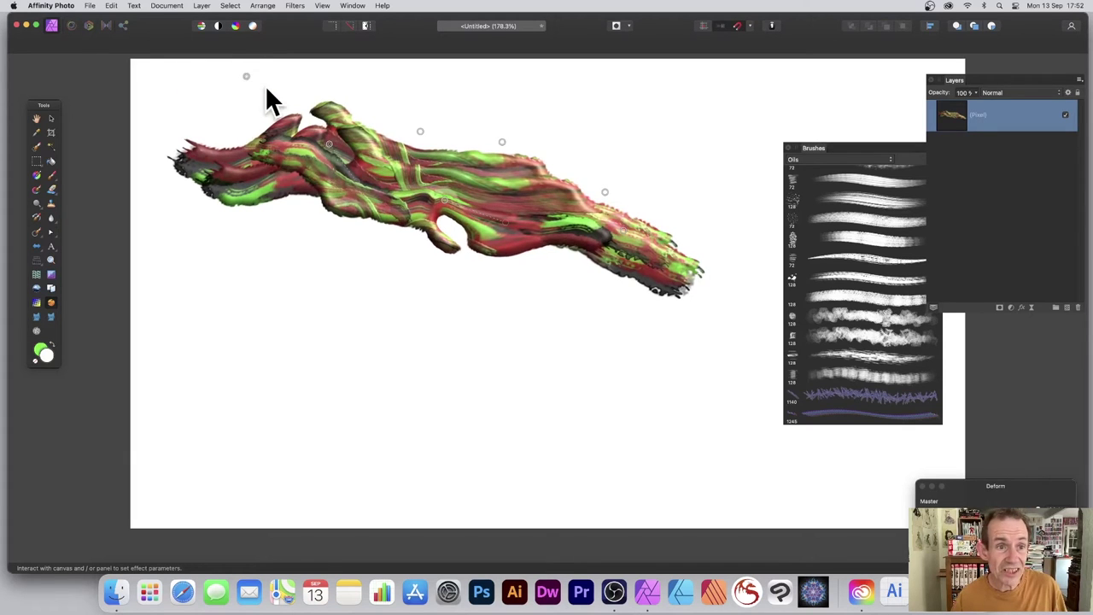
pyautogui.moveTo(248, 86); pyautogui.dragTo(281, 136)
pyautogui.moveTo(371, 261); pyautogui.dragTo(360, 212)
pyautogui.moveTo(416, 269); pyautogui.dragTo(445, 192)
pyautogui.moveTo(531, 274); pyautogui.dragTo(554, 192)
pyautogui.moveTo(559, 249); pyautogui.dragTo(661, 204)
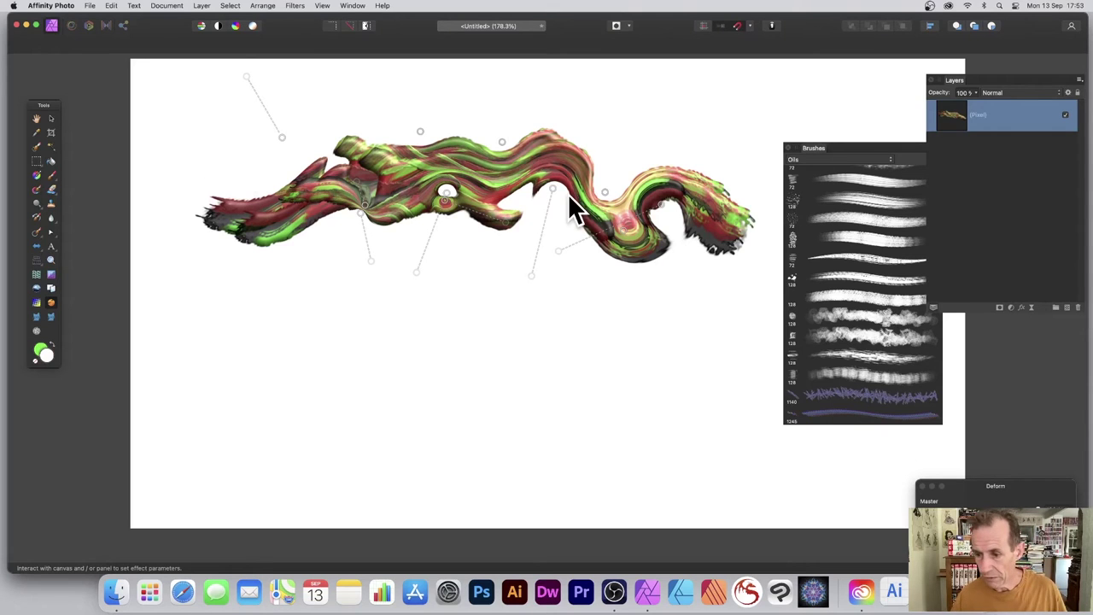
pyautogui.press('v')
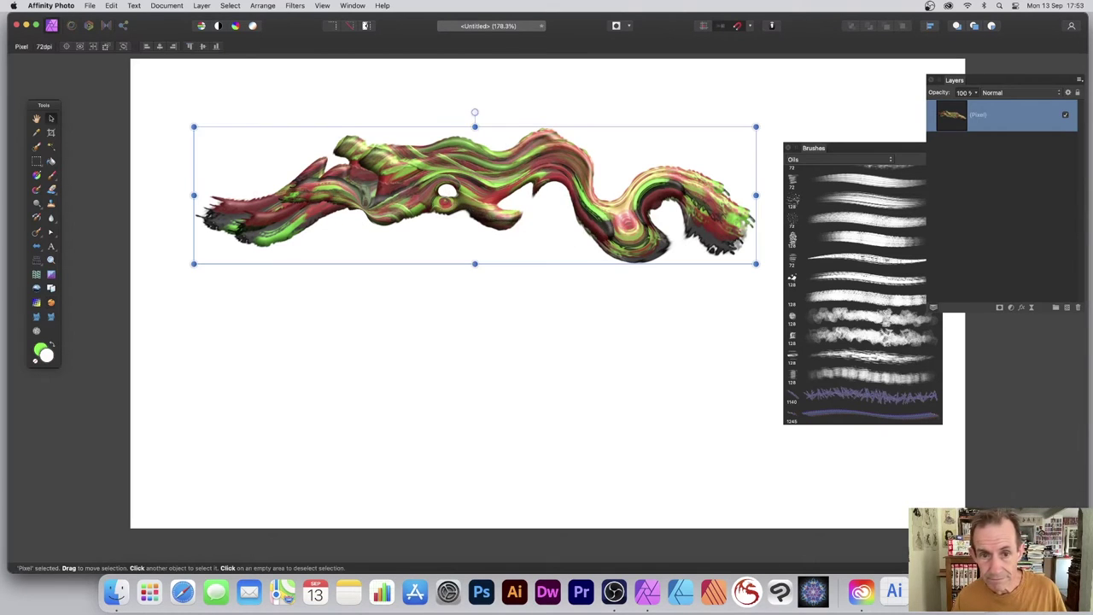
# Nudge the warped stroke slightly and select its pixels with Selection From Layer.
pyautogui.moveTo(505, 166); pyautogui.dragTo(503, 155)
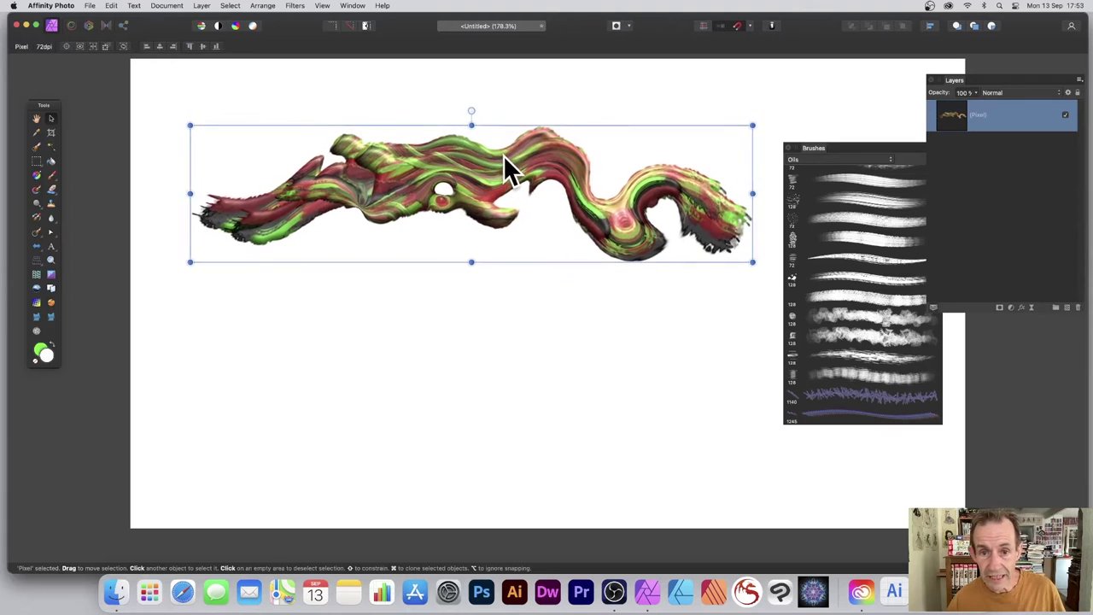
pyautogui.click(229, 6)
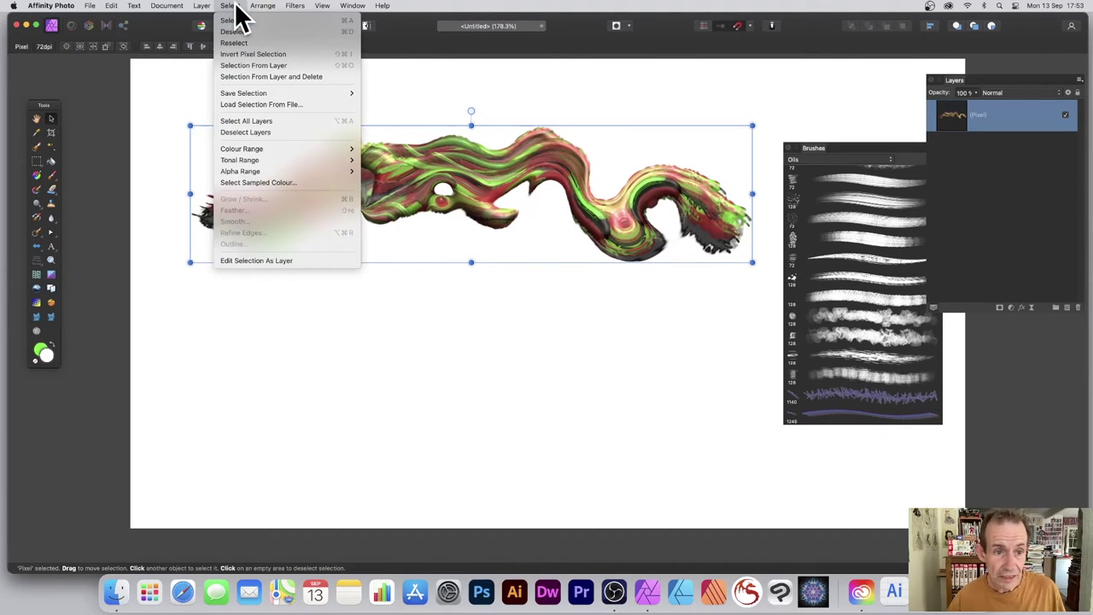
pyautogui.click(258, 66)
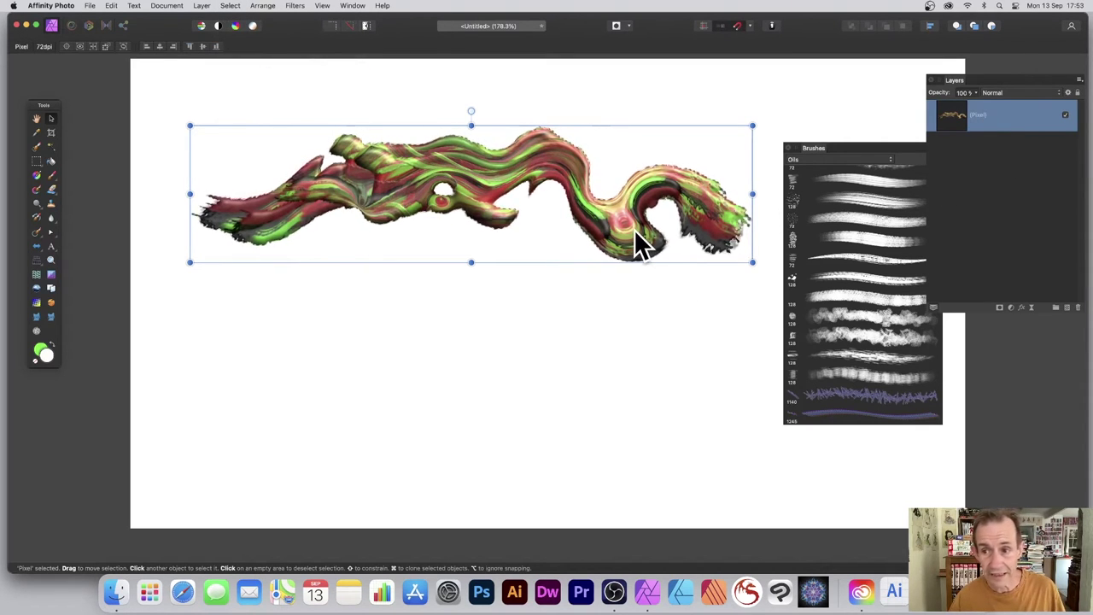
# Create a new brush from the selection in the Oils brush library and delete the stroke layer.
pyautogui.moveTo(812, 145); pyautogui.dragTo(796, 119)
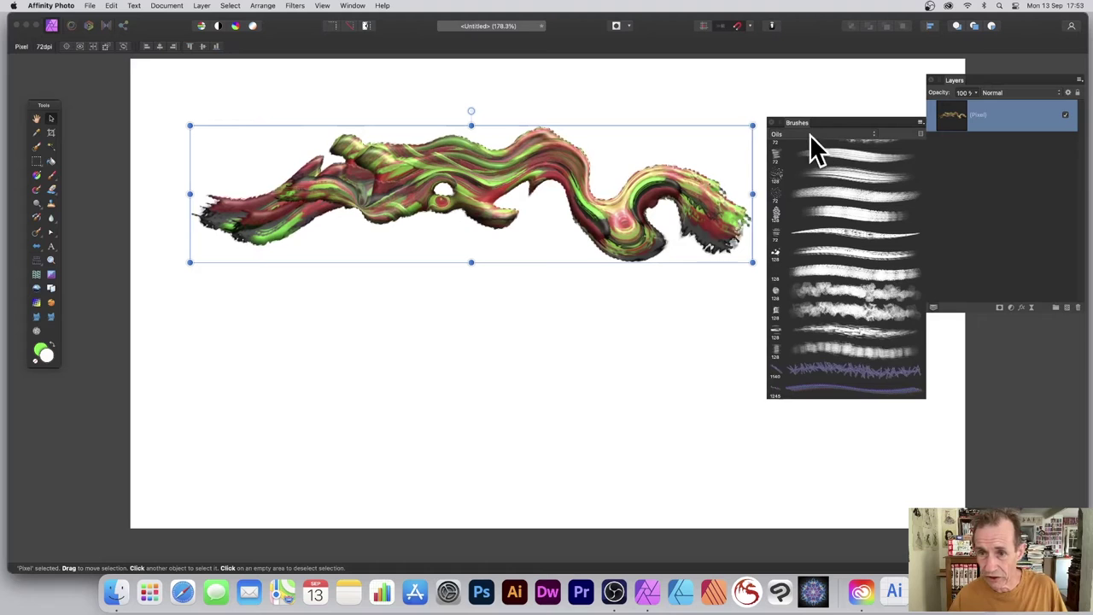
pyautogui.click(920, 123)
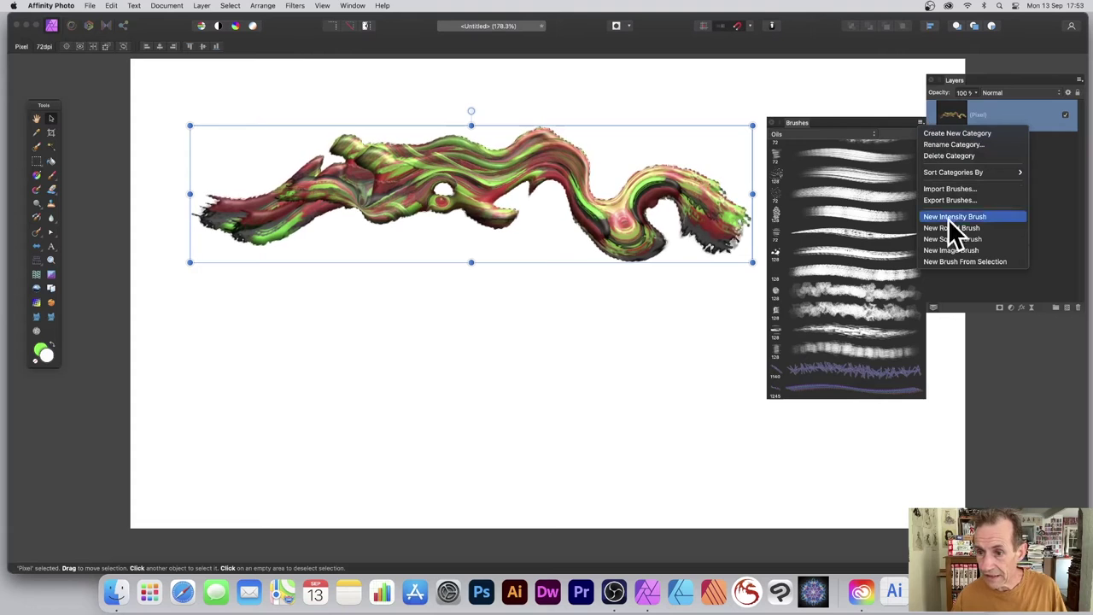
pyautogui.click(983, 264)
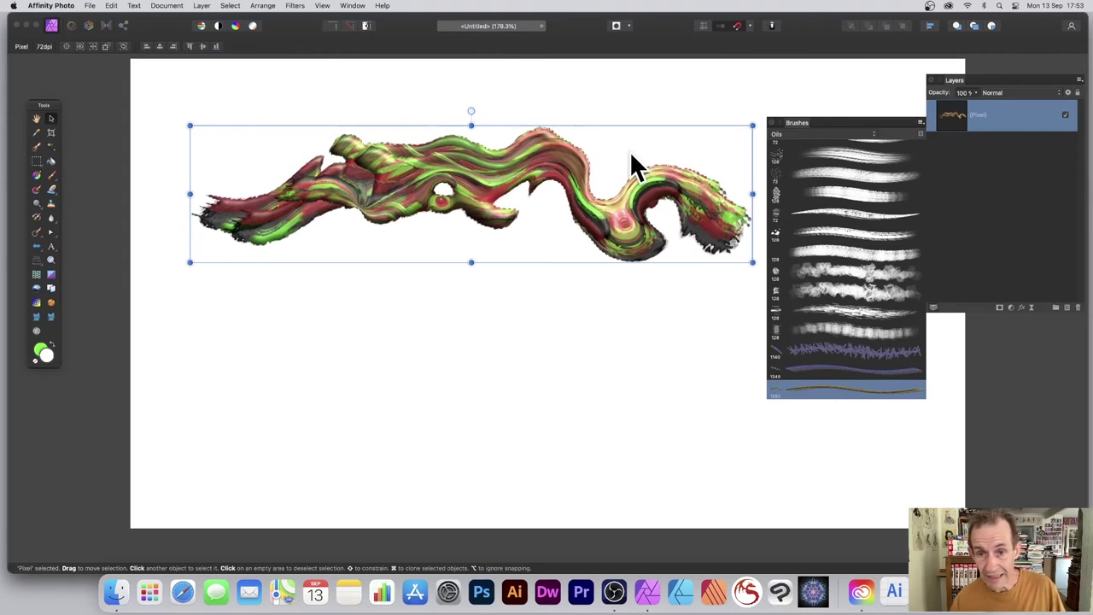
pyautogui.click(1077, 307)
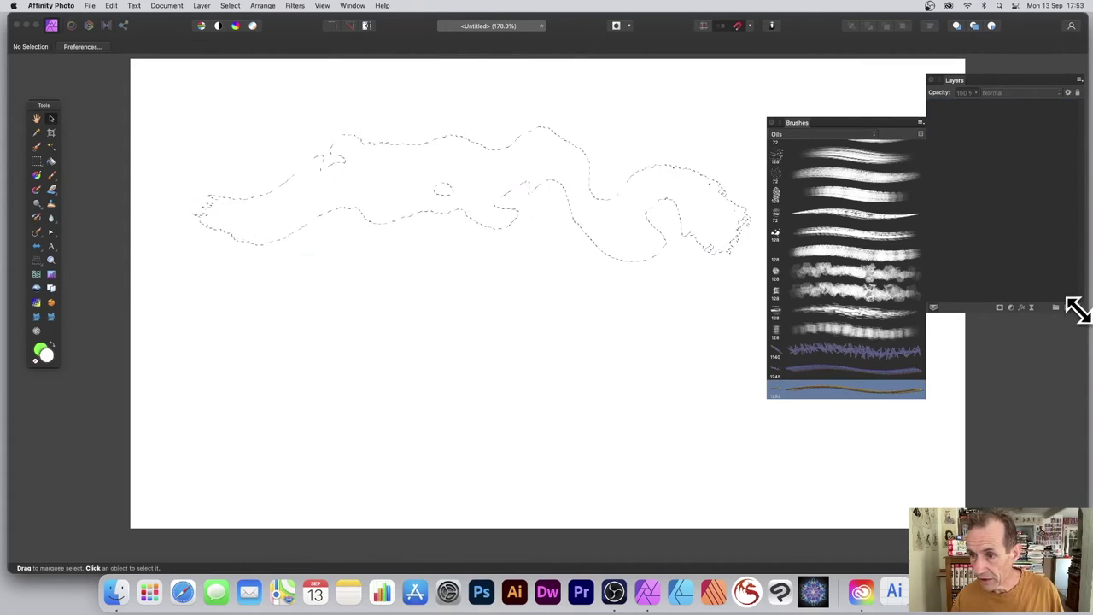
# Deselect, then choose the Paint Brush tool with the new 1292 px oil-paint brush.
pyautogui.click(237, 9)
pyautogui.click(241, 30)
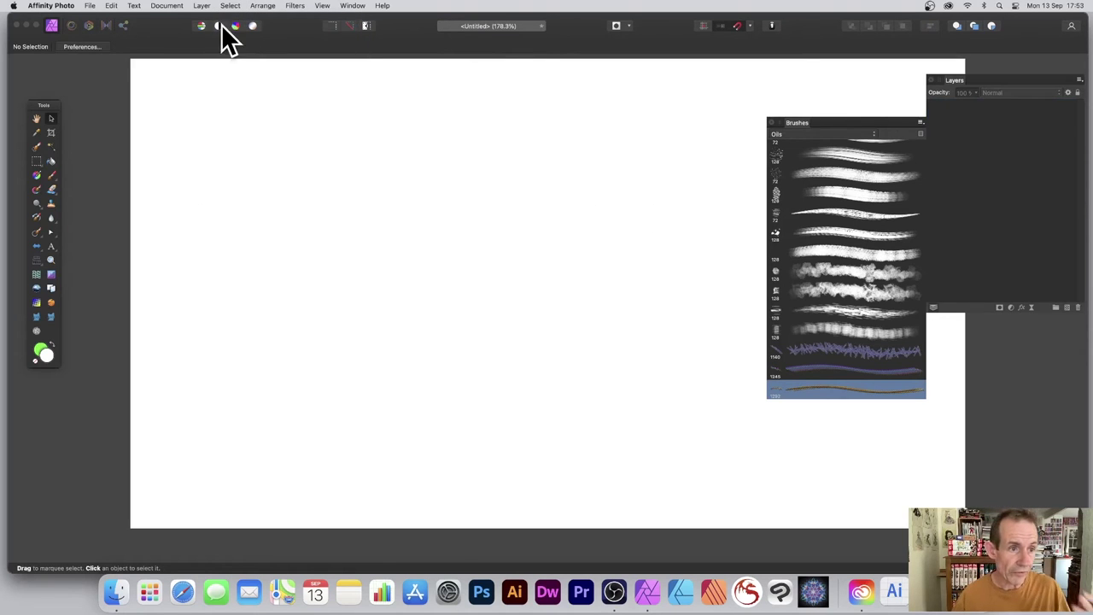
pyautogui.click(52, 174)
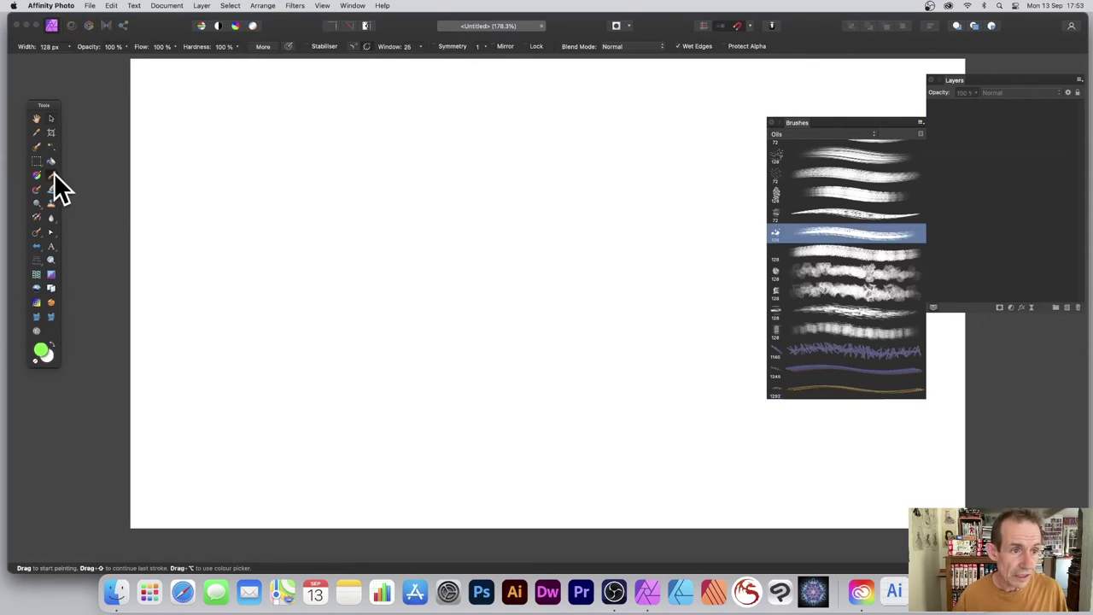
pyautogui.click(798, 389)
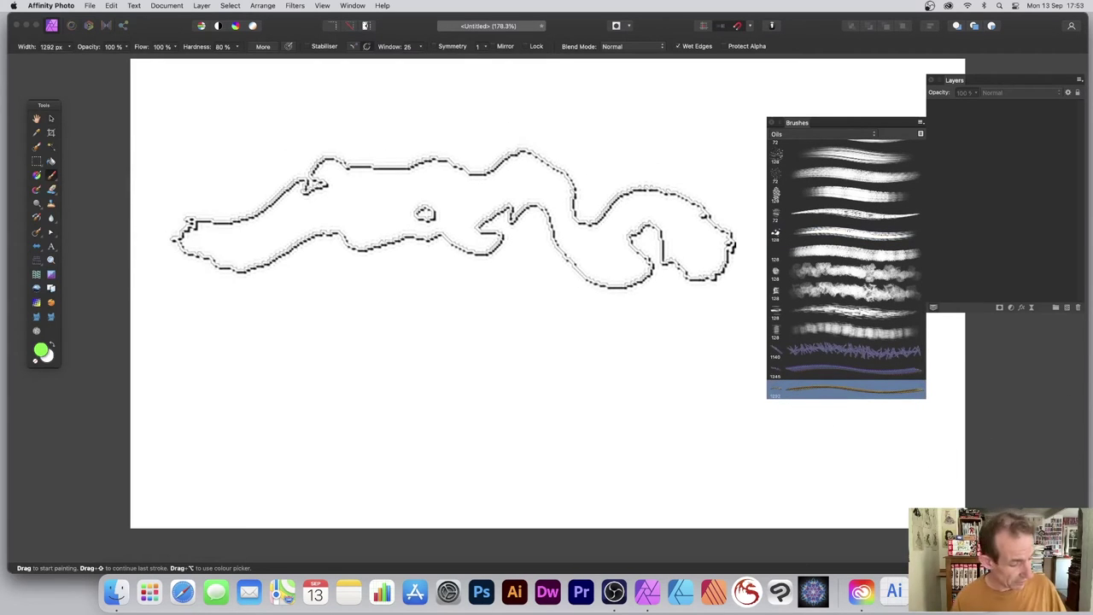
# Paint overlapping green, pink and cream strokes across the upper half of the canvas.
pyautogui.moveTo(401, 249)
pyautogui.mouseDown()
pyautogui.moveTo(469, 218)
pyautogui.moveTo(543, 288)
pyautogui.moveTo(639, 230)
pyautogui.moveTo(693, 224)
pyautogui.moveTo(484, 232)
pyautogui.moveTo(383, 200)
pyautogui.moveTo(674, 151)
pyautogui.moveTo(715, 127)
pyautogui.moveTo(409, 117)
pyautogui.moveTo(680, 90)
pyautogui.moveTo(810, 89)
pyautogui.moveTo(720, 113)
pyautogui.moveTo(747, 99)
pyautogui.moveTo(873, 104)
pyautogui.moveTo(799, 119)
pyautogui.moveTo(922, 169)
pyautogui.moveTo(1001, 237)
pyautogui.mouseUp()
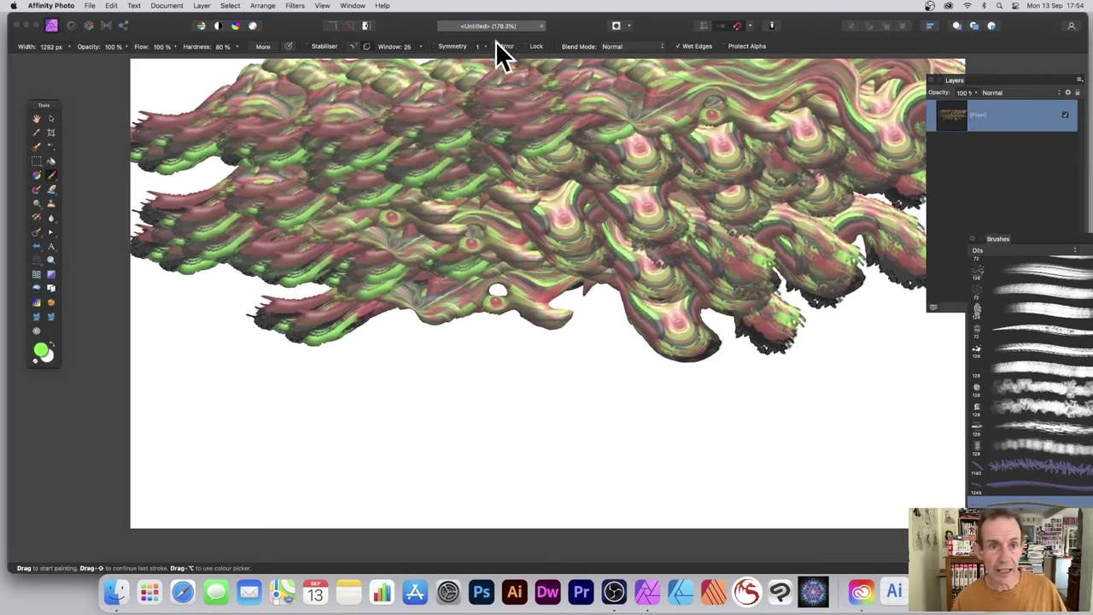
pyautogui.moveTo(419, 184)
pyautogui.mouseDown()
pyautogui.moveTo(305, 86)
pyautogui.moveTo(397, 109)
pyautogui.moveTo(387, 49)
pyautogui.moveTo(256, 64)
pyautogui.moveTo(439, 256)
pyautogui.moveTo(390, 317)
pyautogui.moveTo(619, 297)
pyautogui.mouseUp()
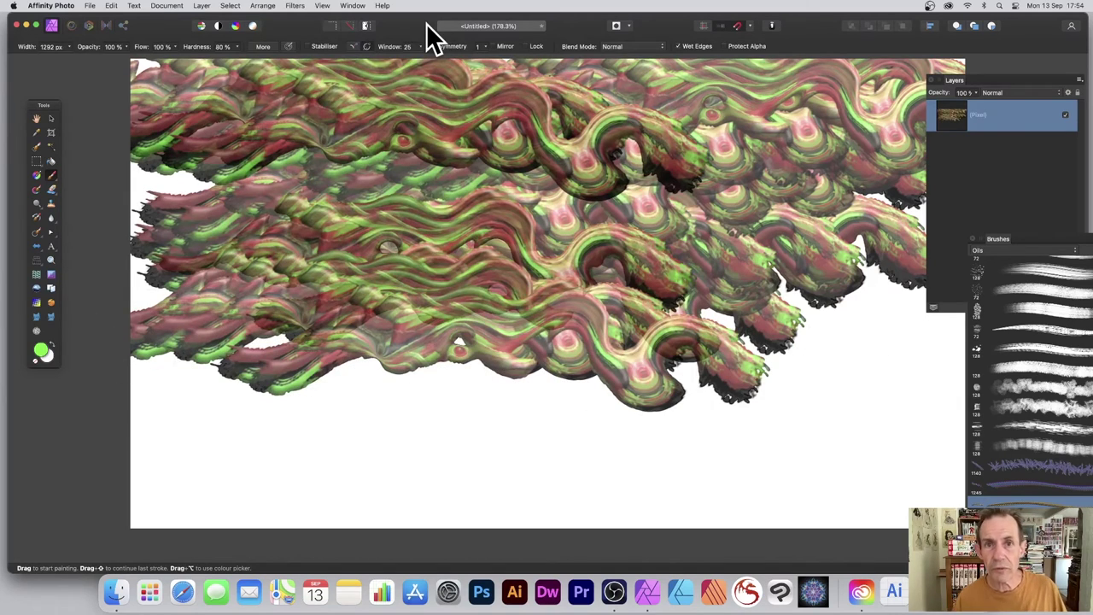
pyautogui.moveTo(402, 222)
pyautogui.mouseDown()
pyautogui.moveTo(630, 354)
pyautogui.moveTo(547, 372)
pyautogui.moveTo(394, 299)
pyautogui.moveTo(533, 187)
pyautogui.mouseUp()
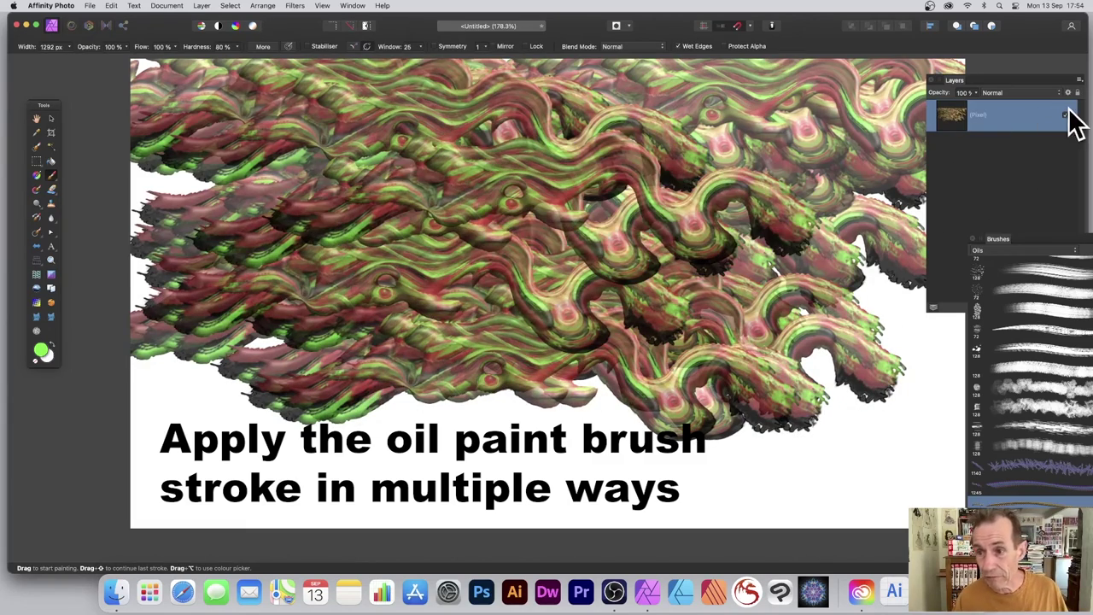
pyautogui.moveTo(1003, 240)
pyautogui.mouseDown()
pyautogui.moveTo(800, 140)
pyautogui.moveTo(784, 121)
pyautogui.mouseUp()
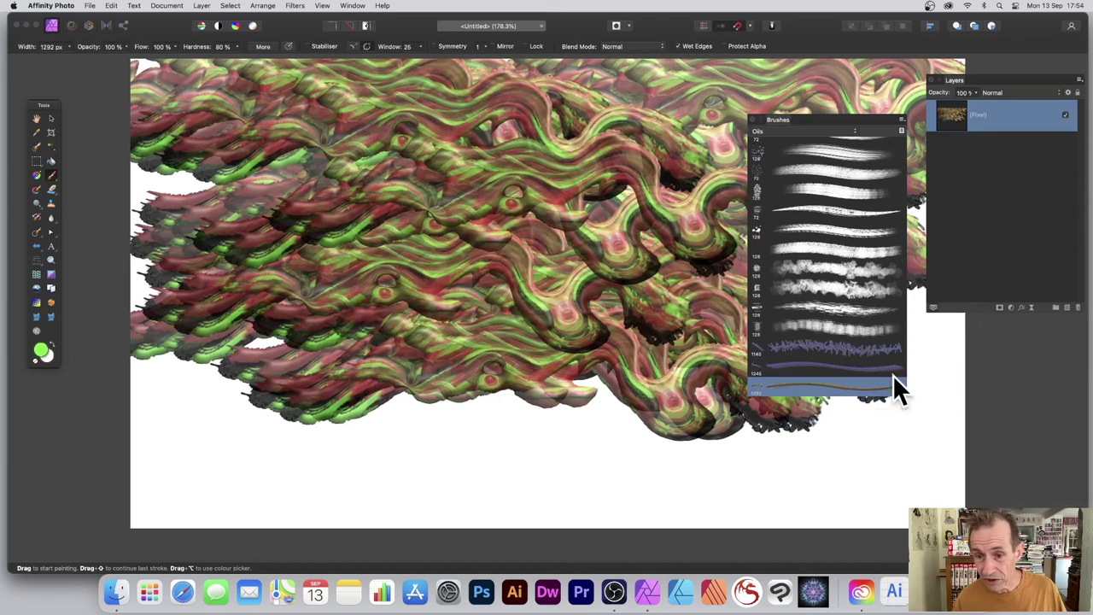
# Set the new brush's spacing to 1% and rotation to 20%, painting test strokes.
pyautogui.doubleClick(826, 382)
pyautogui.moveTo(510, 183); pyautogui.dragTo(734, 135)
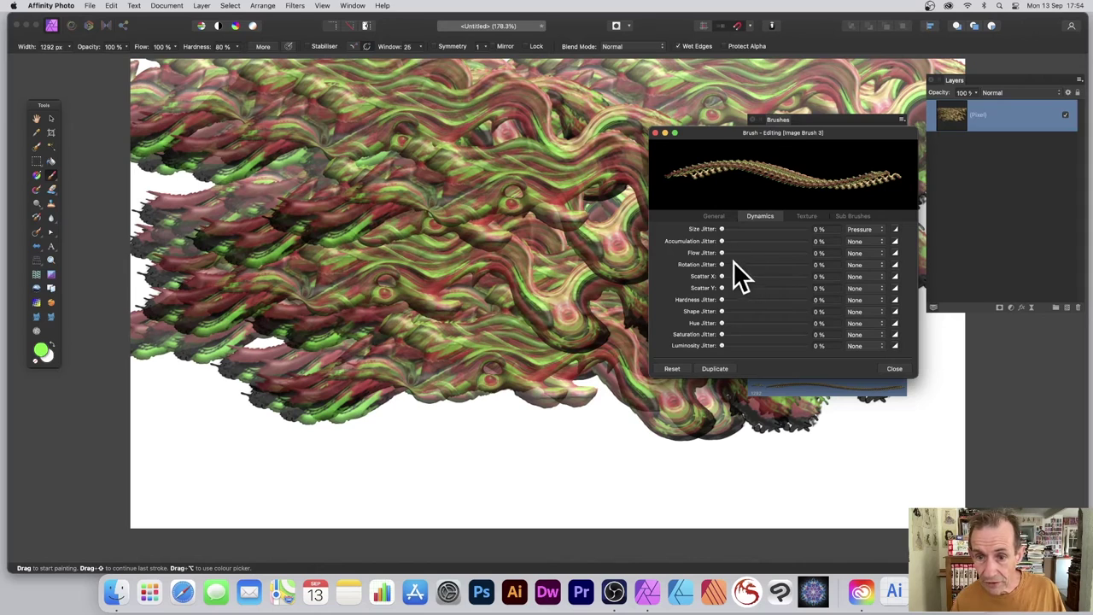
pyautogui.click(714, 217)
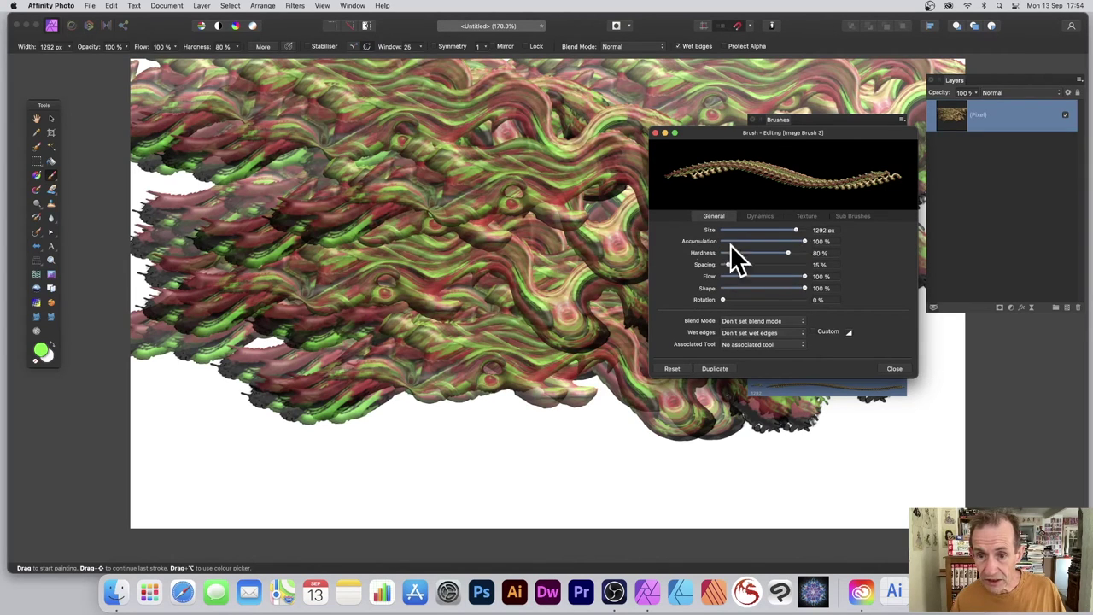
pyautogui.moveTo(729, 261); pyautogui.dragTo(723, 261)
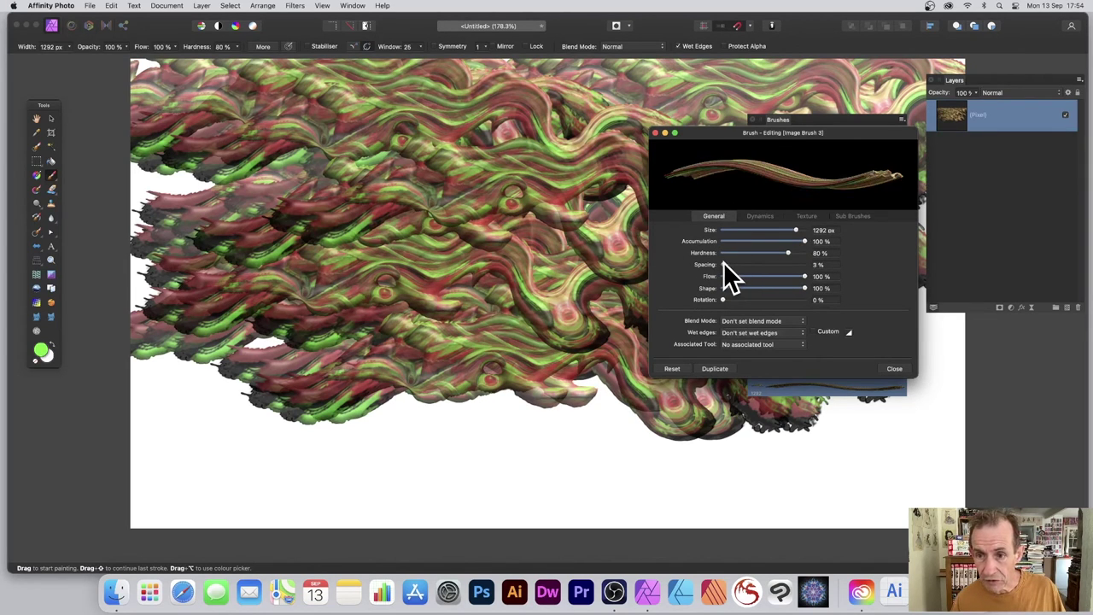
pyautogui.moveTo(445, 153)
pyautogui.mouseDown()
pyautogui.moveTo(340, 232)
pyautogui.moveTo(437, 164)
pyautogui.moveTo(499, 154)
pyautogui.moveTo(488, 220)
pyautogui.moveTo(531, 284)
pyautogui.moveTo(451, 335)
pyautogui.moveTo(345, 338)
pyautogui.moveTo(446, 196)
pyautogui.moveTo(607, 95)
pyautogui.mouseUp()
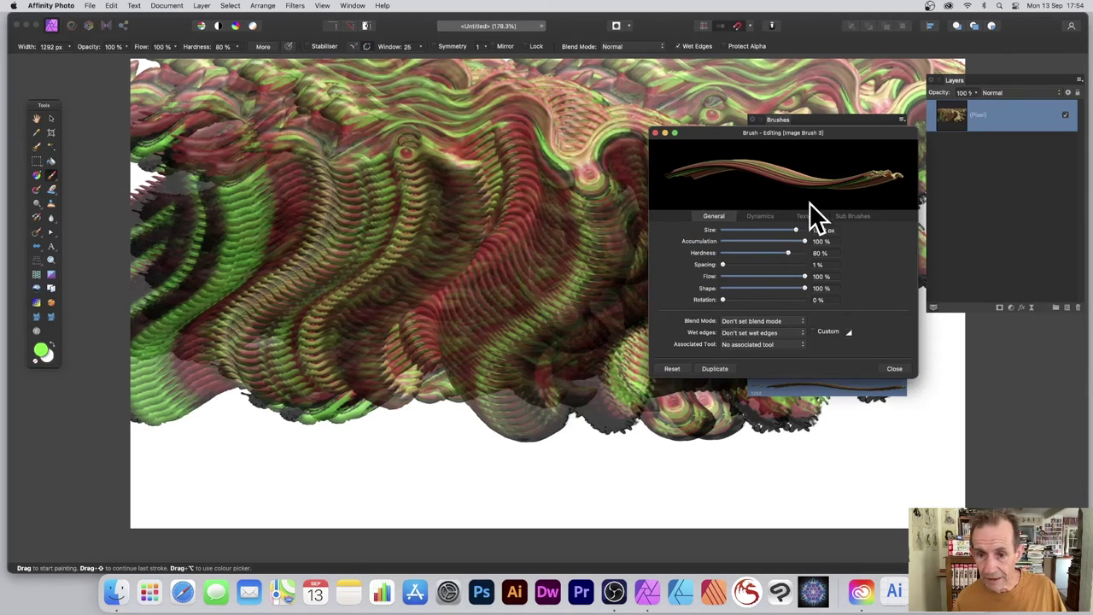
pyautogui.moveTo(728, 300)
pyautogui.mouseDown()
pyautogui.moveTo(773, 300)
pyautogui.moveTo(754, 300)
pyautogui.mouseUp()
pyautogui.moveTo(549, 175)
pyautogui.mouseDown()
pyautogui.moveTo(418, 275)
pyautogui.moveTo(491, 264)
pyautogui.moveTo(572, 222)
pyautogui.moveTo(512, 254)
pyautogui.moveTo(264, 278)
pyautogui.mouseUp()
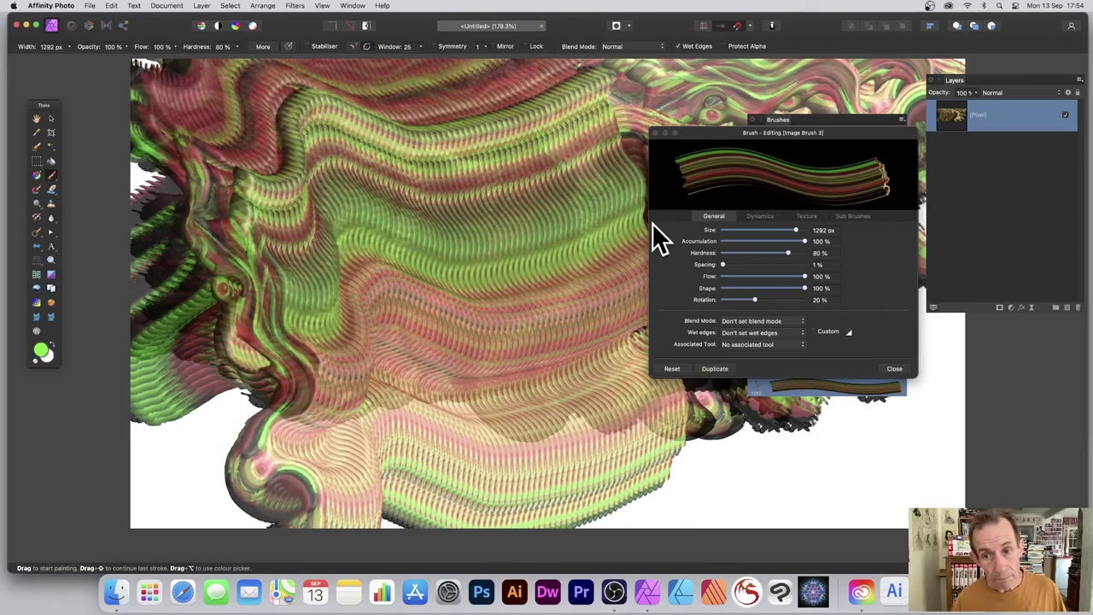
# Add about 59% random rotation jitter and paint a large swirling stroke across the canvas.
pyautogui.click(760, 216)
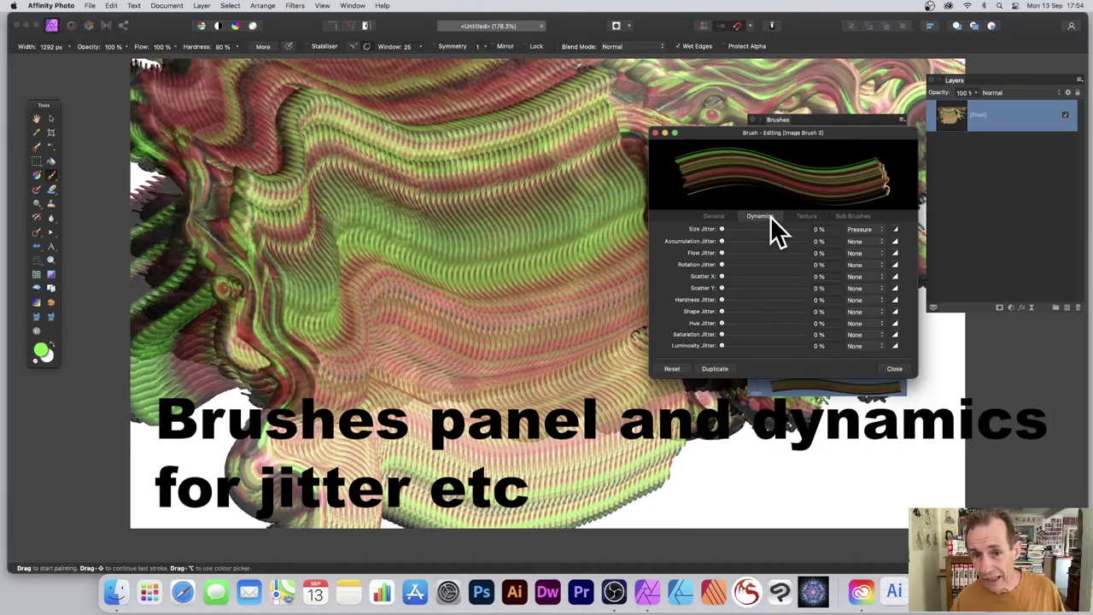
pyautogui.moveTo(727, 265); pyautogui.dragTo(774, 265)
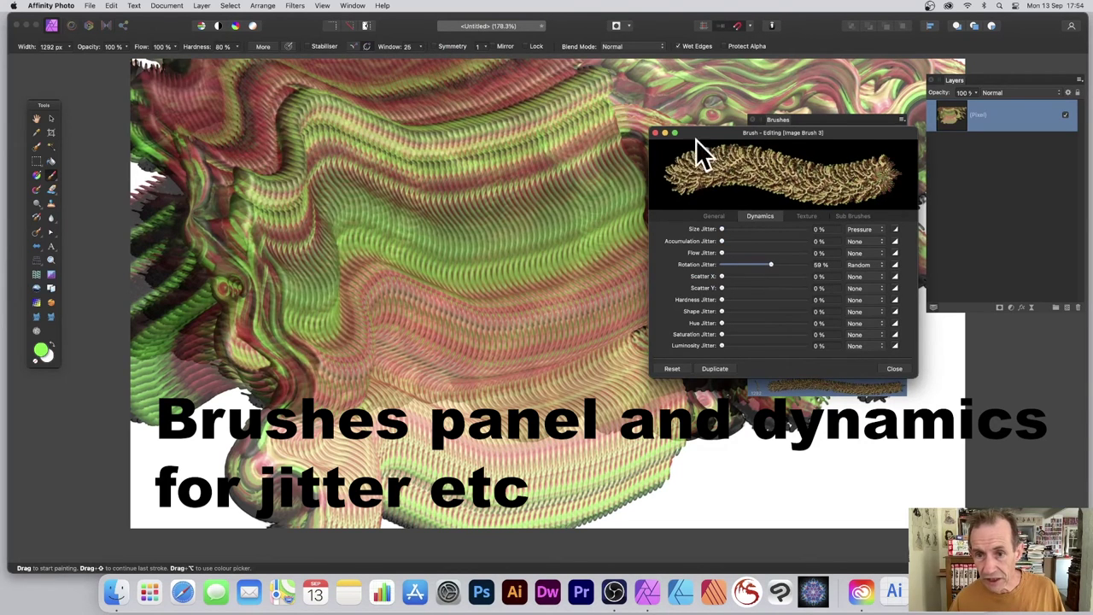
pyautogui.moveTo(762, 132); pyautogui.dragTo(998, 185)
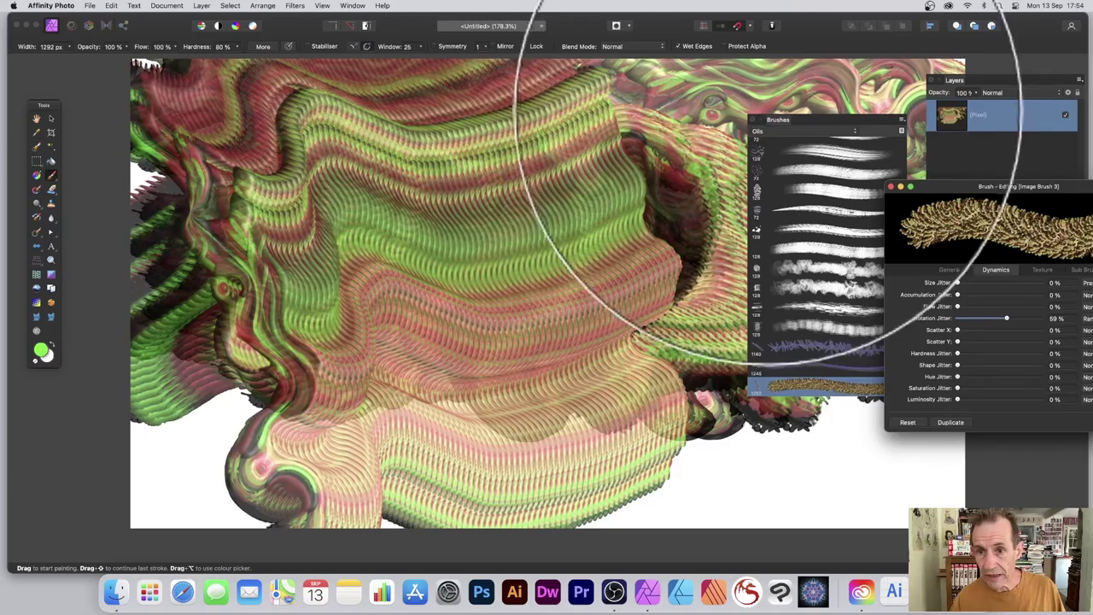
pyautogui.moveTo(779, 137)
pyautogui.mouseDown()
pyautogui.moveTo(903, 123)
pyautogui.moveTo(999, 78)
pyautogui.mouseUp()
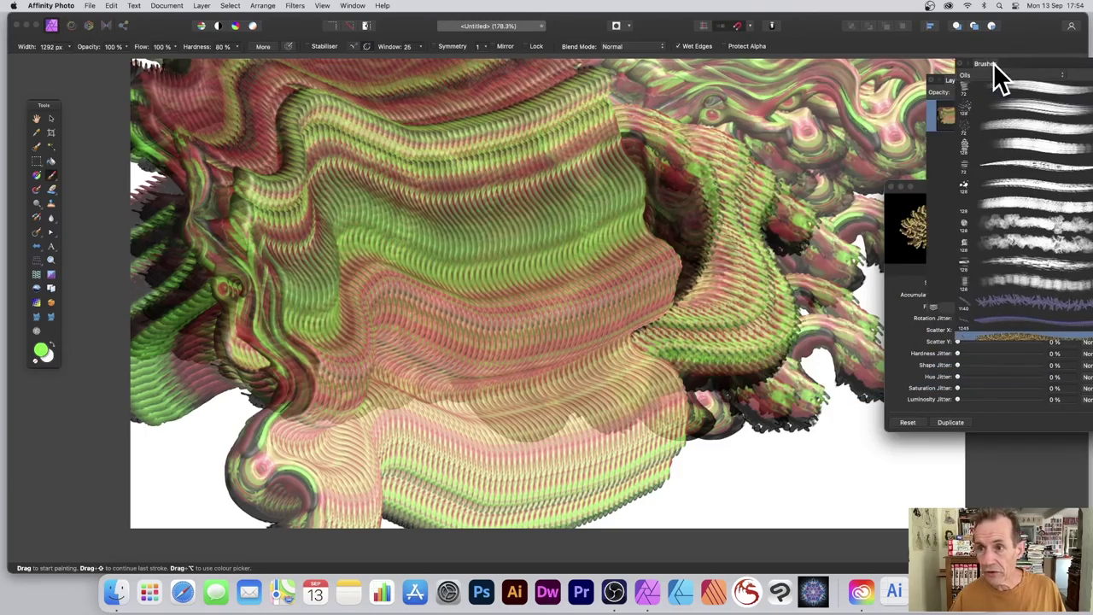
pyautogui.moveTo(671, 384)
pyautogui.mouseDown()
pyautogui.moveTo(610, 262)
pyautogui.moveTo(440, 264)
pyautogui.moveTo(415, 225)
pyautogui.moveTo(366, 293)
pyautogui.moveTo(379, 231)
pyautogui.moveTo(461, 235)
pyautogui.moveTo(681, 329)
pyautogui.moveTo(866, 463)
pyautogui.moveTo(933, 488)
pyautogui.moveTo(232, 500)
pyautogui.moveTo(268, 304)
pyautogui.moveTo(597, 226)
pyautogui.moveTo(715, 292)
pyautogui.moveTo(532, 293)
pyautogui.moveTo(478, 243)
pyautogui.mouseUp()
# Raise the brush spacing to 40% and paint spaced-out swirling strokes across the canvas.
pyautogui.moveTo(920, 186); pyautogui.dragTo(821, 170)
pyautogui.click(859, 253)
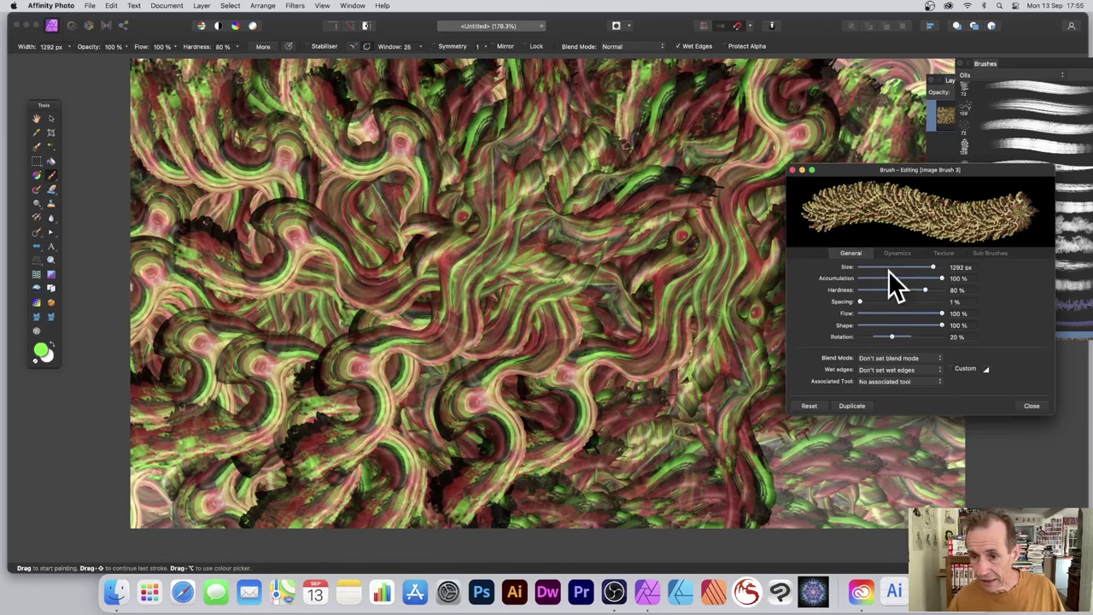
pyautogui.moveTo(876, 301); pyautogui.dragTo(875, 302)
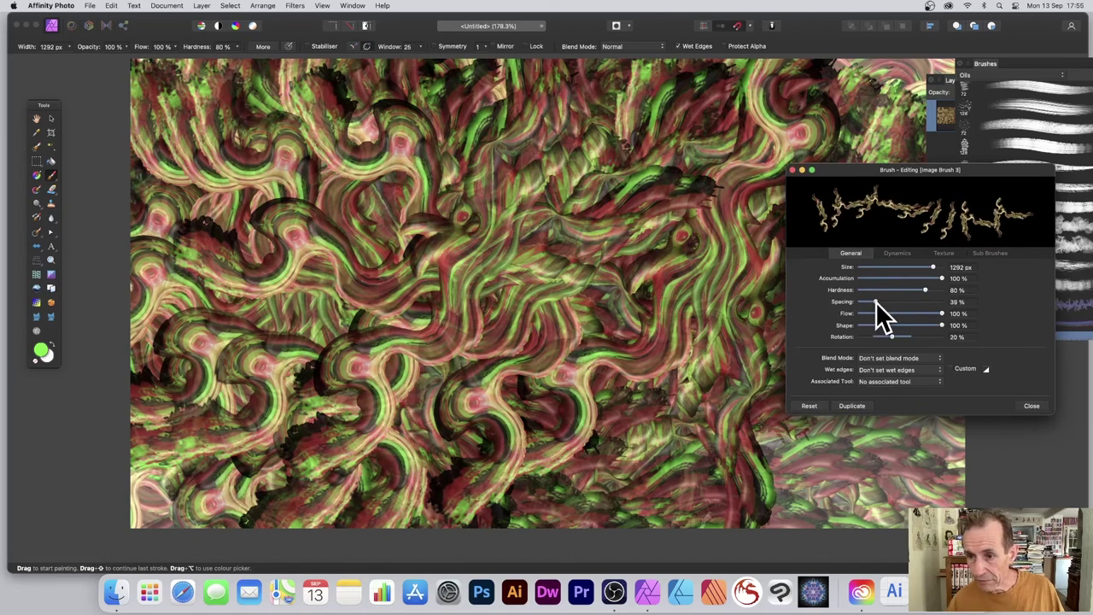
pyautogui.moveTo(369, 233)
pyautogui.mouseDown()
pyautogui.moveTo(462, 190)
pyautogui.moveTo(595, 216)
pyautogui.moveTo(637, 251)
pyautogui.moveTo(659, 297)
pyautogui.moveTo(476, 288)
pyautogui.moveTo(394, 330)
pyautogui.moveTo(297, 317)
pyautogui.moveTo(374, 232)
pyautogui.moveTo(222, 152)
pyautogui.moveTo(227, 131)
pyautogui.moveTo(539, 116)
pyautogui.moveTo(722, 152)
pyautogui.moveTo(841, 200)
pyautogui.moveTo(889, 285)
pyautogui.moveTo(876, 337)
pyautogui.moveTo(731, 365)
pyautogui.mouseUp()
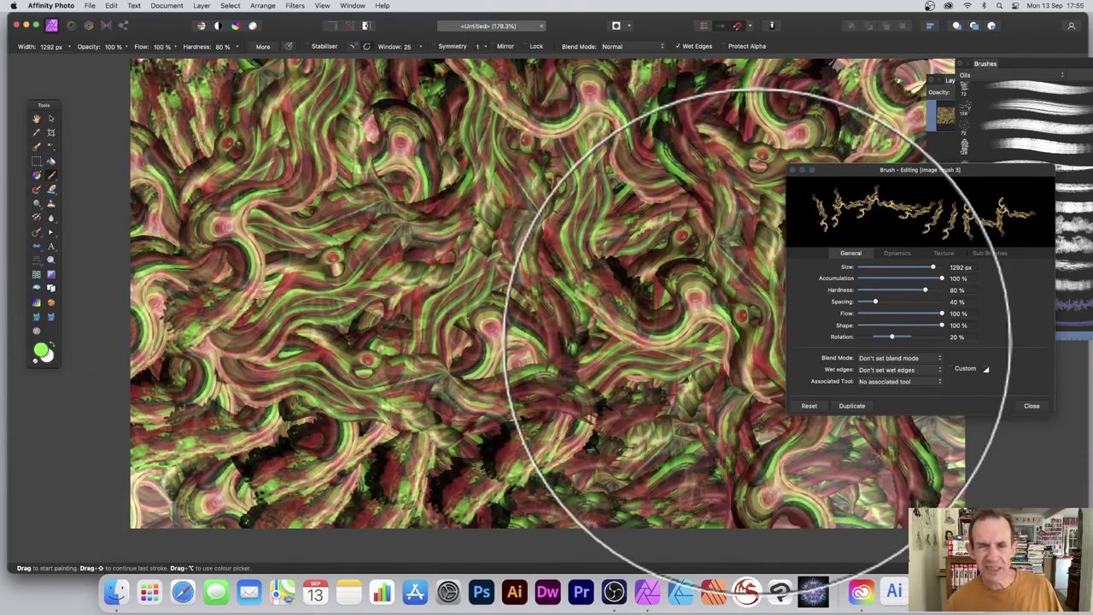
pyautogui.moveTo(833, 427)
pyautogui.mouseDown()
pyautogui.moveTo(798, 470)
pyautogui.moveTo(694, 456)
pyautogui.moveTo(722, 466)
pyautogui.moveTo(653, 424)
pyautogui.moveTo(666, 395)
pyautogui.moveTo(646, 371)
pyautogui.moveTo(330, 115)
pyautogui.moveTo(291, 158)
pyautogui.moveTo(454, 265)
pyautogui.moveTo(280, 284)
pyautogui.moveTo(332, 409)
pyautogui.moveTo(274, 406)
pyautogui.moveTo(387, 391)
pyautogui.moveTo(613, 188)
pyautogui.moveTo(715, 125)
pyautogui.moveTo(715, 182)
pyautogui.moveTo(606, 188)
pyautogui.moveTo(458, 239)
pyautogui.moveTo(321, 338)
pyautogui.moveTo(324, 318)
pyautogui.moveTo(241, 315)
pyautogui.moveTo(209, 220)
pyautogui.moveTo(213, 195)
pyautogui.moveTo(318, 198)
pyautogui.moveTo(519, 320)
pyautogui.moveTo(619, 330)
pyautogui.moveTo(688, 443)
pyautogui.moveTo(875, 470)
pyautogui.moveTo(838, 467)
pyautogui.moveTo(572, 367)
pyautogui.mouseUp()
# Set 65% size jitter controlled by Random and paint more swirls over the canvas centre.
pyautogui.click(896, 254)
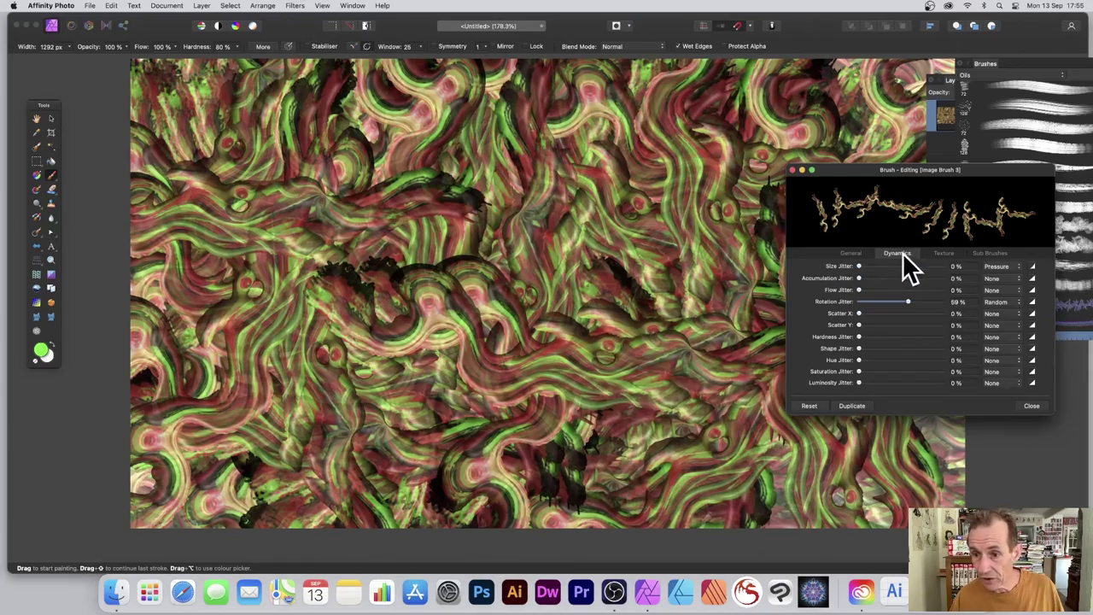
pyautogui.moveTo(506, 341)
pyautogui.mouseDown()
pyautogui.moveTo(350, 214)
pyautogui.moveTo(214, 290)
pyautogui.mouseUp()
pyautogui.moveTo(235, 239)
pyautogui.mouseDown()
pyautogui.moveTo(623, 305)
pyautogui.moveTo(732, 268)
pyautogui.moveTo(726, 222)
pyautogui.moveTo(768, 226)
pyautogui.mouseUp()
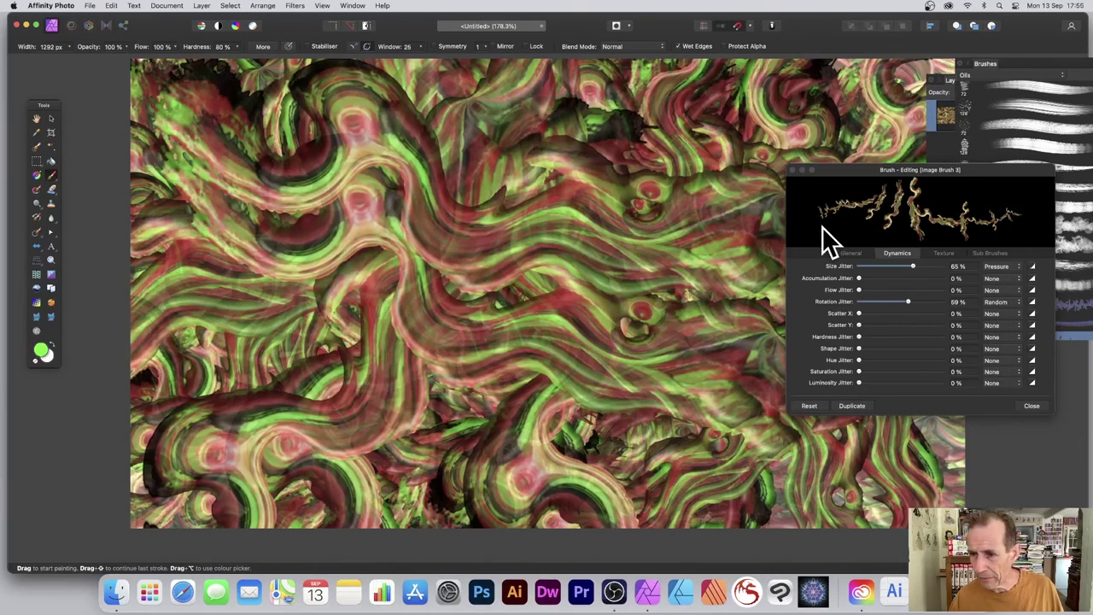
pyautogui.click(1010, 266)
pyautogui.click(1010, 256)
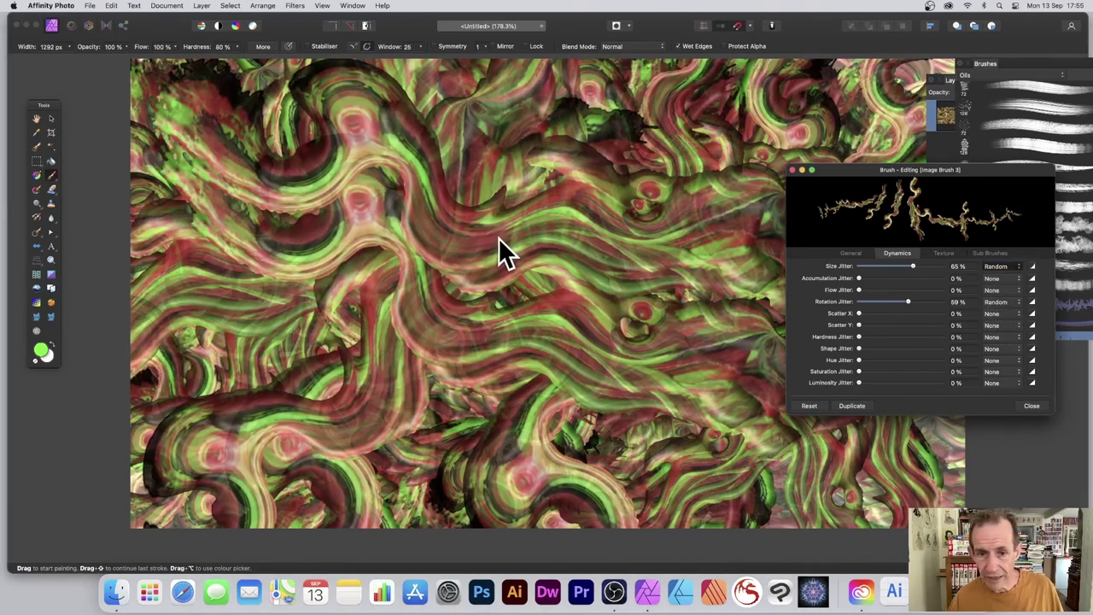
pyautogui.moveTo(570, 269)
pyautogui.mouseDown()
pyautogui.moveTo(443, 254)
pyautogui.moveTo(361, 266)
pyautogui.moveTo(283, 298)
pyautogui.moveTo(525, 193)
pyautogui.moveTo(649, 162)
pyautogui.moveTo(630, 337)
pyautogui.mouseUp()
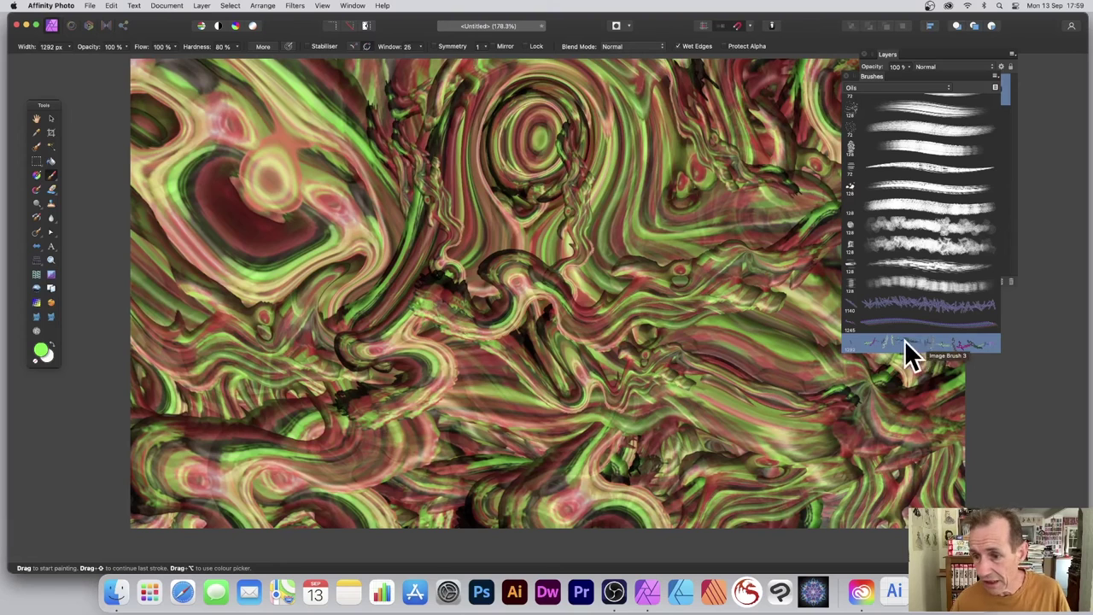
# Give Image Brush 3 85% hue, 87% saturation and 44% luminosity jitter, then paint multicoloured swirls.
pyautogui.doubleClick(926, 342)
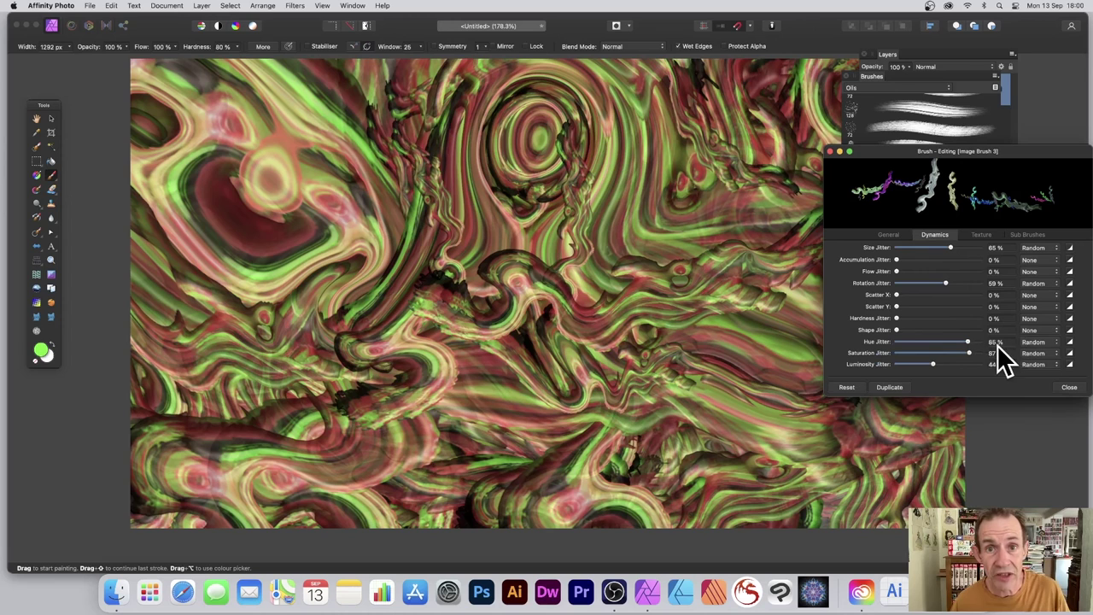
pyautogui.click(1069, 386)
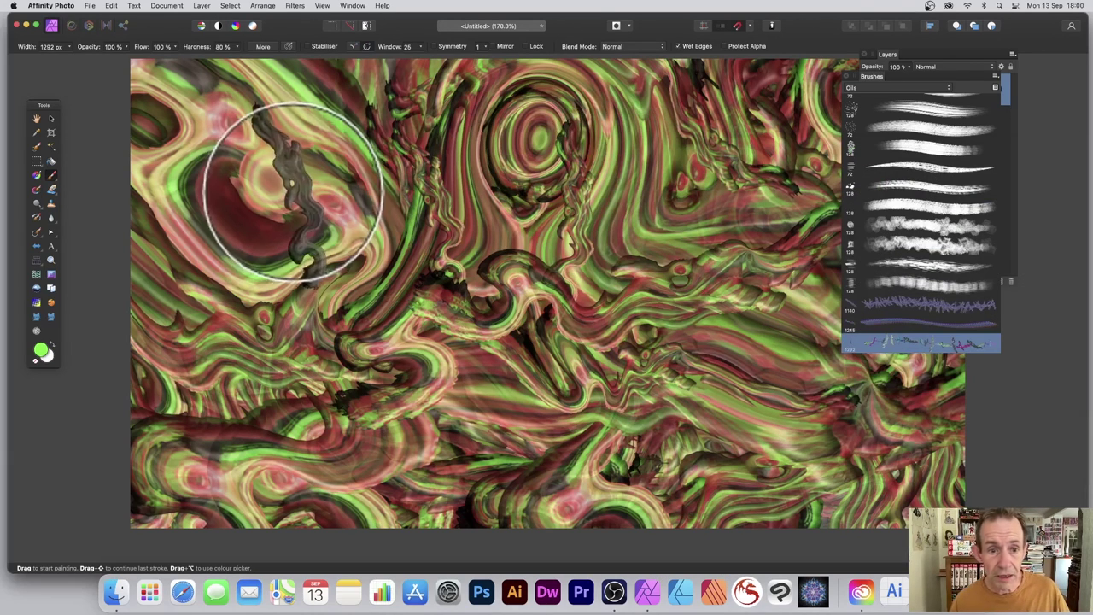
pyautogui.moveTo(436, 137)
pyautogui.mouseDown()
pyautogui.moveTo(575, 213)
pyautogui.moveTo(567, 295)
pyautogui.moveTo(458, 253)
pyautogui.moveTo(673, 221)
pyautogui.moveTo(699, 324)
pyautogui.moveTo(771, 337)
pyautogui.moveTo(792, 237)
pyautogui.moveTo(495, 402)
pyautogui.moveTo(464, 261)
pyautogui.moveTo(492, 267)
pyautogui.moveTo(495, 457)
pyautogui.moveTo(482, 382)
pyautogui.moveTo(405, 451)
pyautogui.moveTo(301, 302)
pyautogui.moveTo(287, 186)
pyautogui.moveTo(396, 235)
pyautogui.moveTo(528, 103)
pyautogui.moveTo(674, 198)
pyautogui.moveTo(666, 184)
pyautogui.moveTo(729, 128)
pyautogui.moveTo(696, 240)
pyautogui.moveTo(507, 387)
pyautogui.moveTo(335, 267)
pyautogui.moveTo(230, 157)
pyautogui.moveTo(334, 342)
pyautogui.moveTo(287, 410)
pyautogui.moveTo(451, 331)
pyautogui.moveTo(696, 312)
pyautogui.mouseUp()
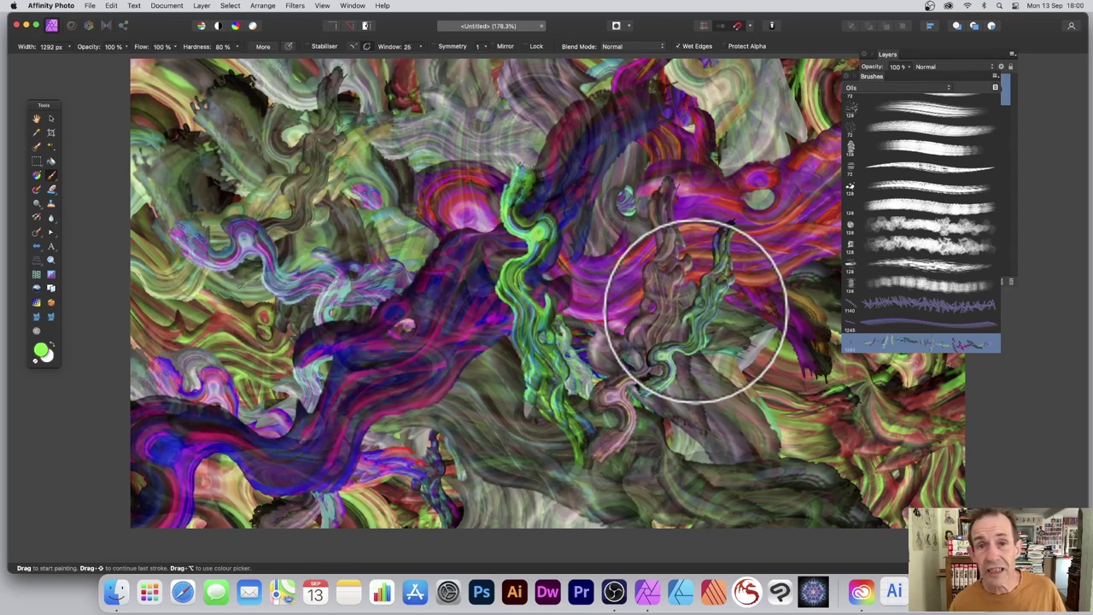